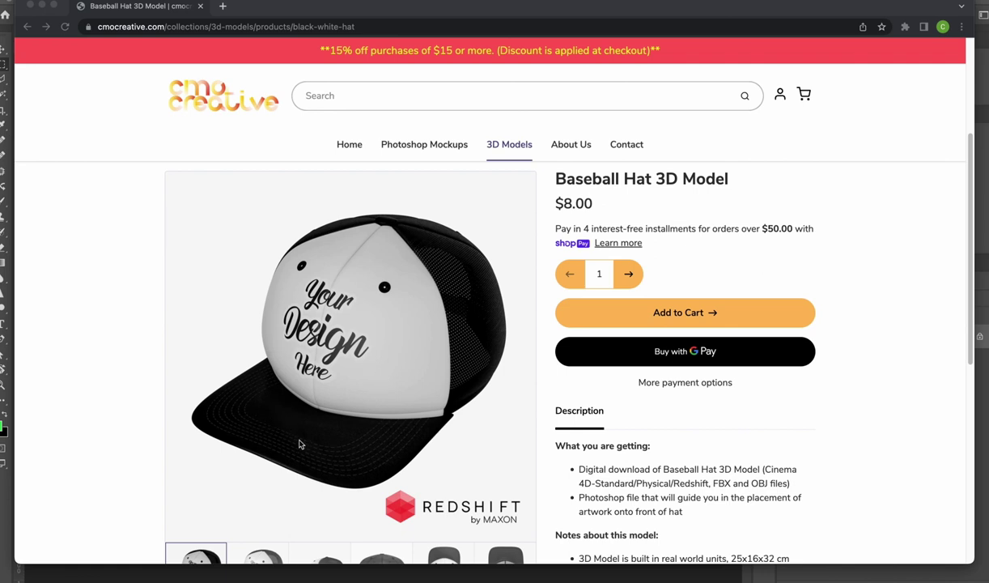
# In Finder, unzip the Baseball_Hat.zip archive from the hat demo folder.
pyautogui.click(47, 579)
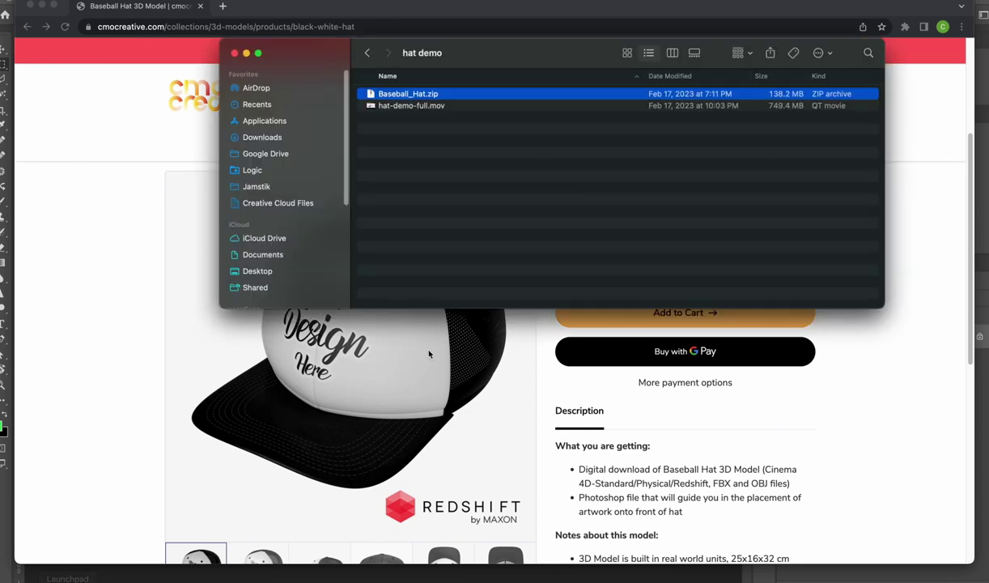
pyautogui.moveTo(495, 66); pyautogui.dragTo(403, 36)
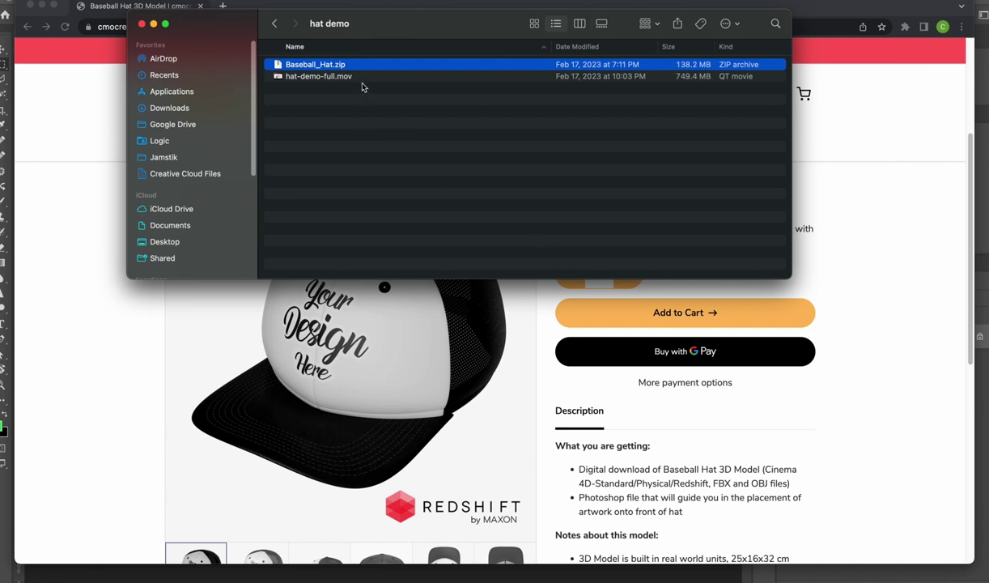
pyautogui.click(314, 104)
pyautogui.click(383, 66)
pyautogui.doubleClick(308, 68)
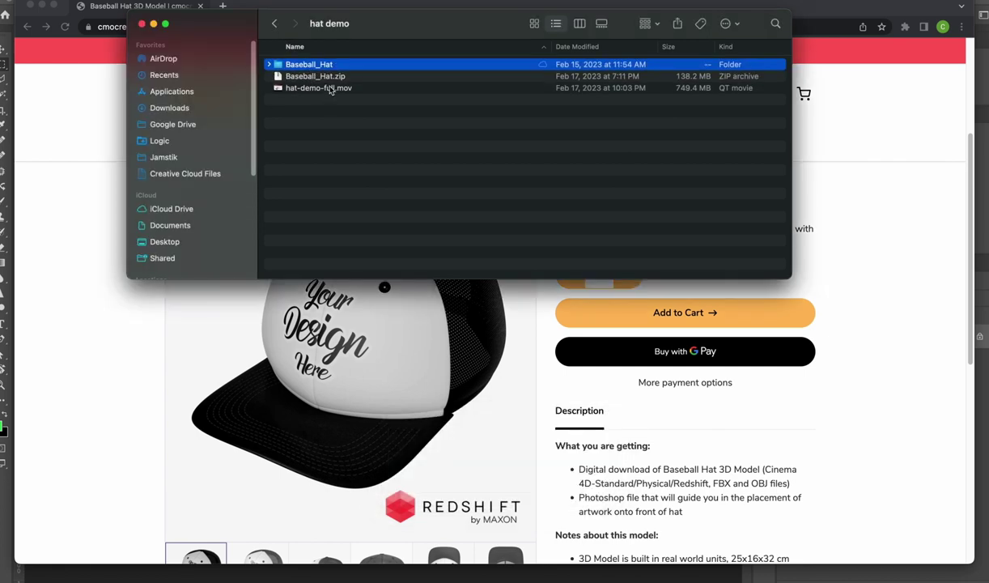
# Open the Baseball_Hat folder, review its C4D, FBX and OBJ files, and select the PSD template.
pyautogui.doubleClick(313, 68)
pyautogui.moveTo(402, 36); pyautogui.dragTo(409, 107)
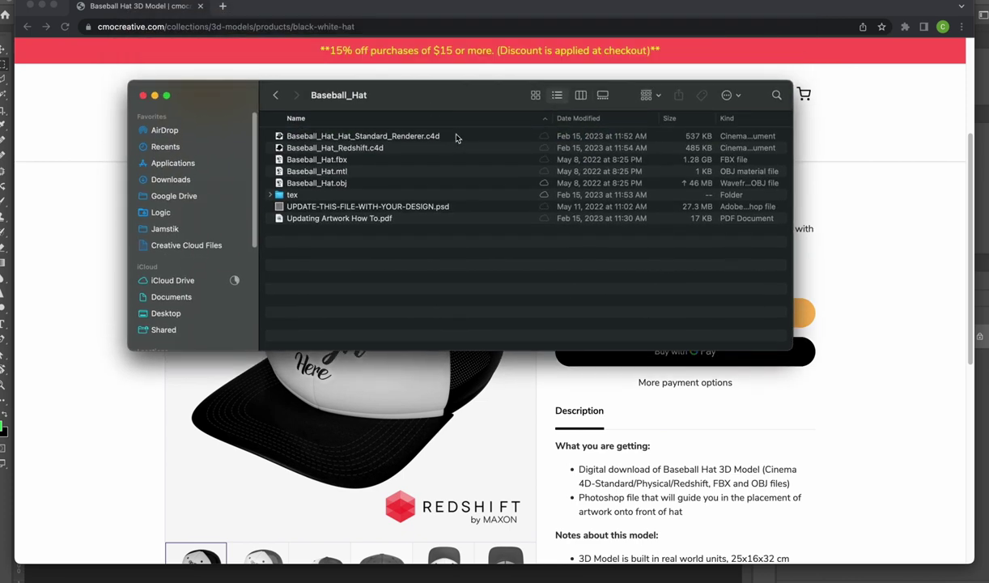
pyautogui.click(456, 137)
pyautogui.click(412, 149)
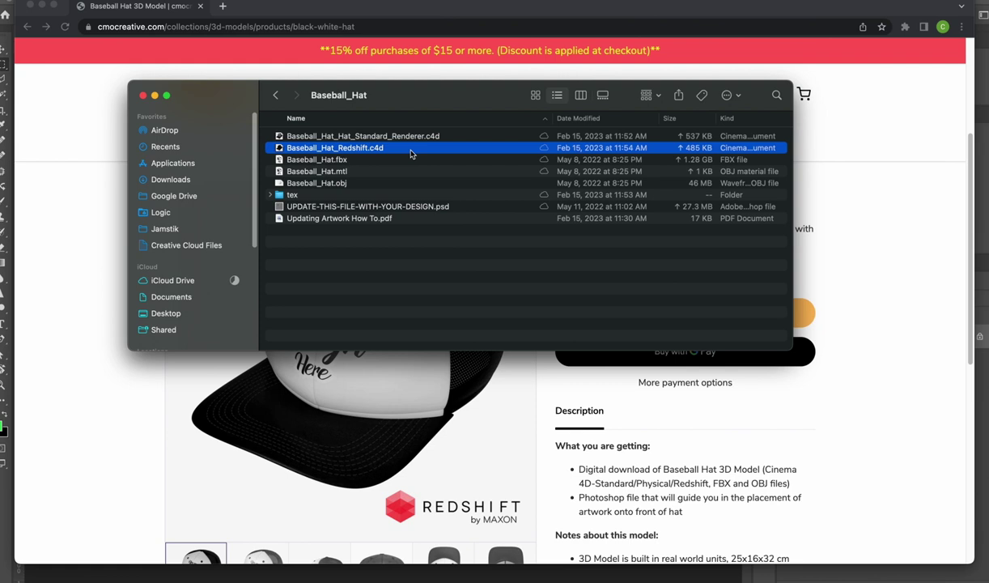
pyautogui.click(400, 160)
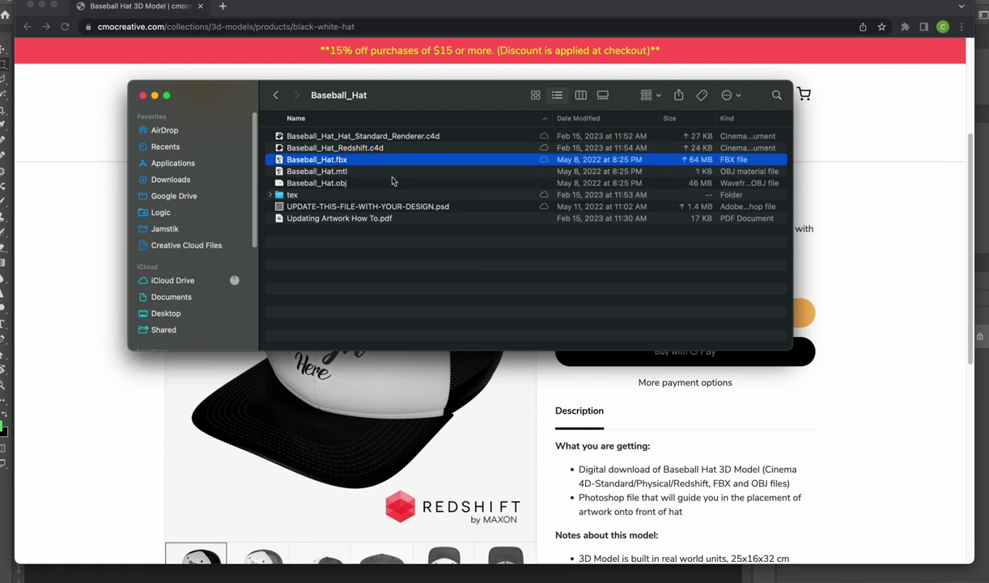
pyautogui.click(404, 185)
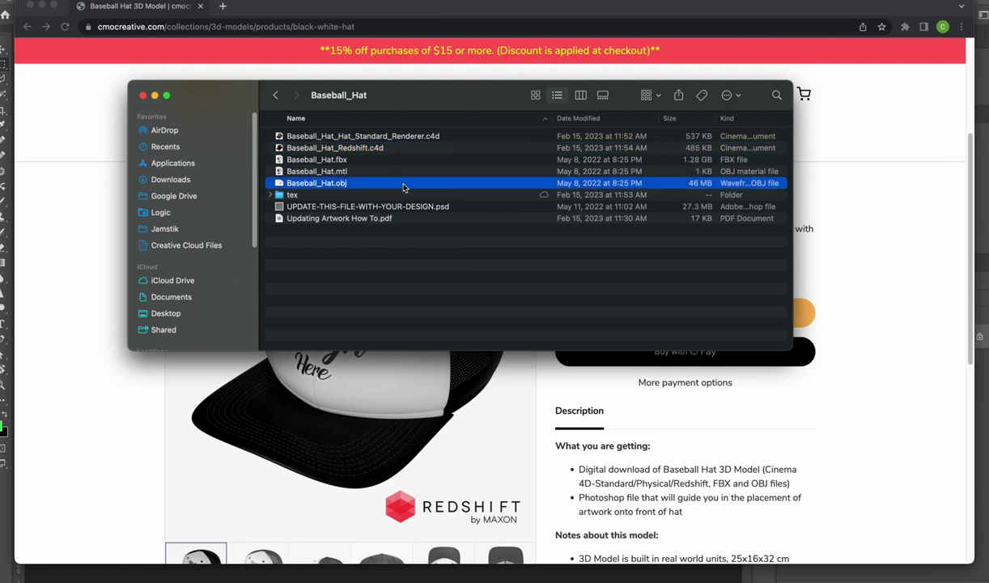
pyautogui.click(314, 208)
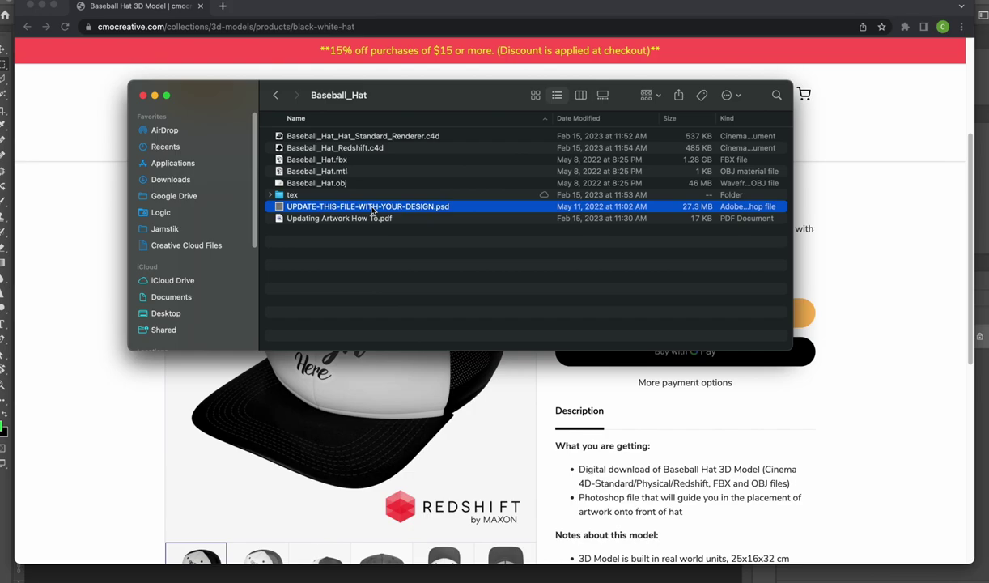
# Open UPDATE-THIS-FILE-WITH-YOUR-DESIGN.psd in Photoshop, then bring the star logo PNG into view.
pyautogui.doubleClick(370, 208)
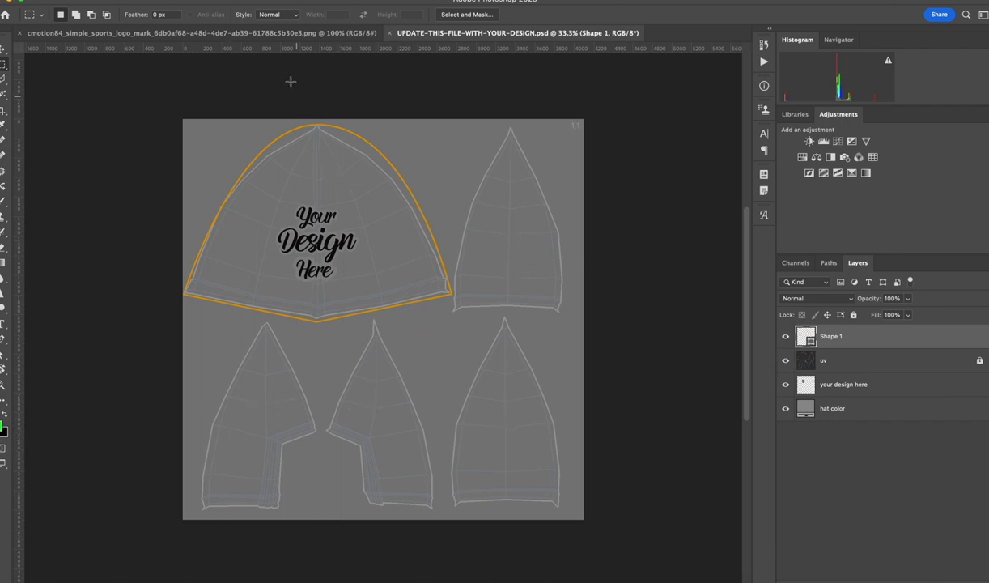
pyautogui.click(273, 32)
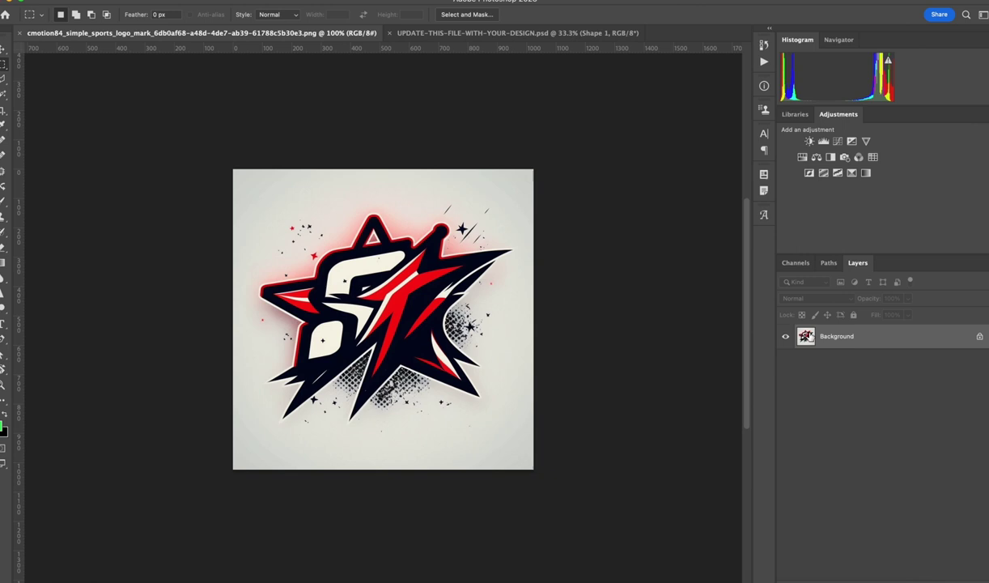
# Duplicate the logo's Background layer into the UPDATE-THIS-FILE-WITH-YOUR-DESIGN.psd template.
pyautogui.rightClick(838, 341)
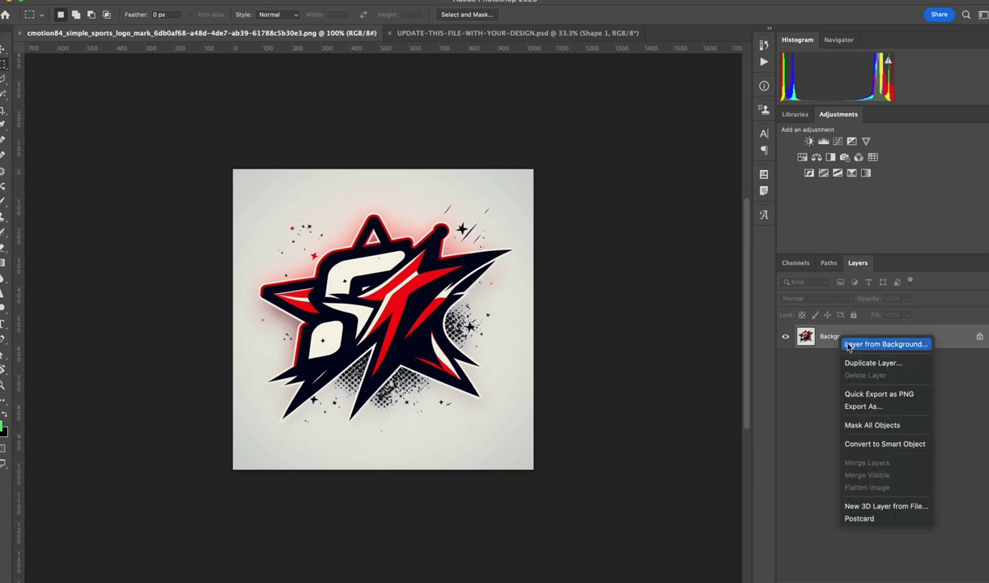
pyautogui.click(860, 362)
pyautogui.click(510, 296)
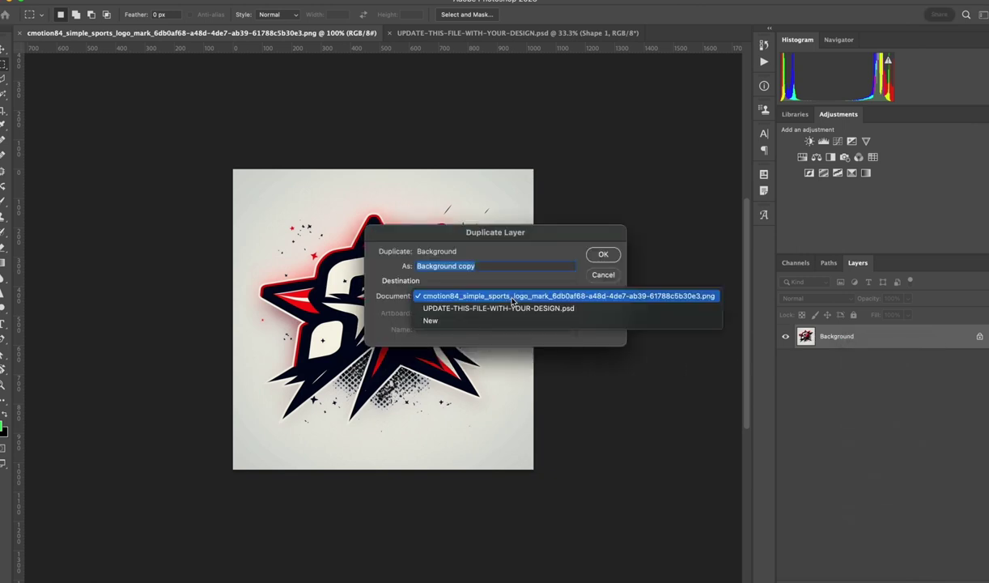
pyautogui.click(513, 308)
pyautogui.click(602, 254)
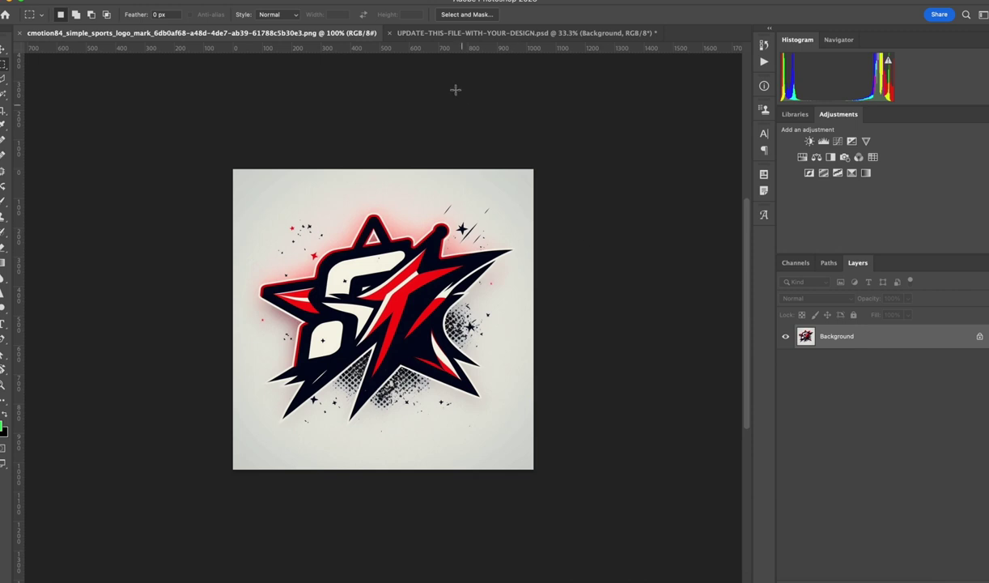
# Convert the copied logo to a smart object and scale it to about 131% in the front panel.
pyautogui.click(454, 33)
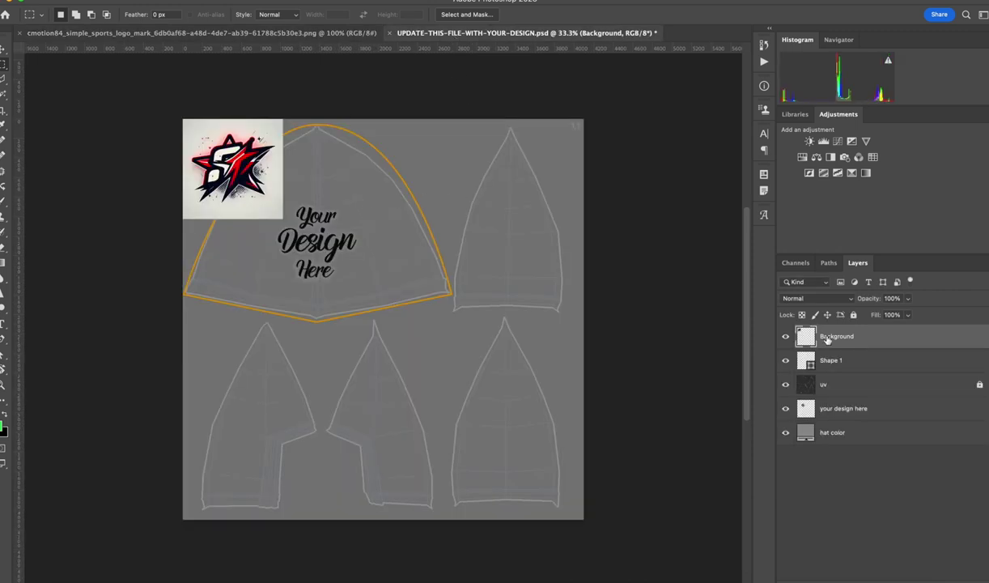
pyautogui.rightClick(839, 340)
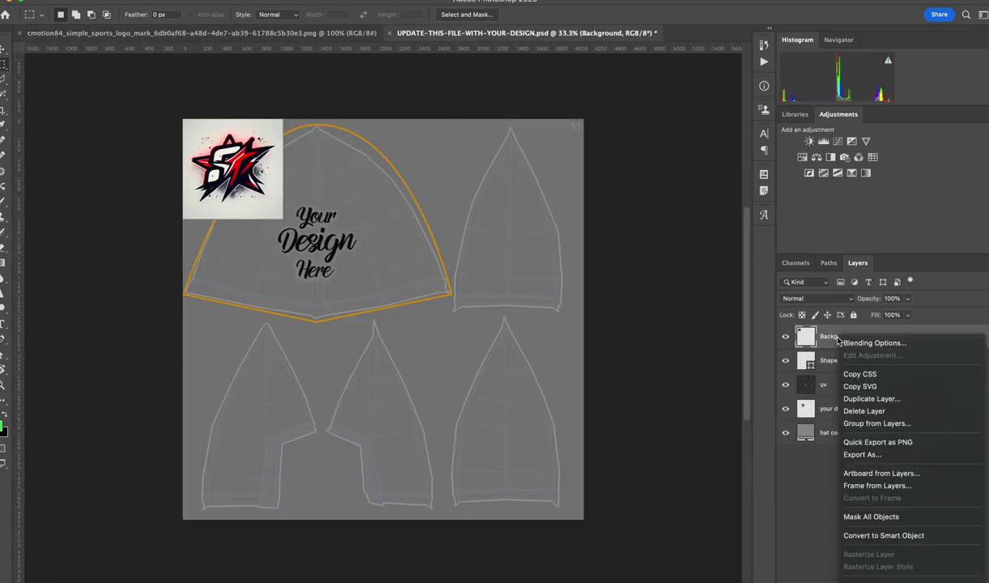
pyautogui.click(884, 535)
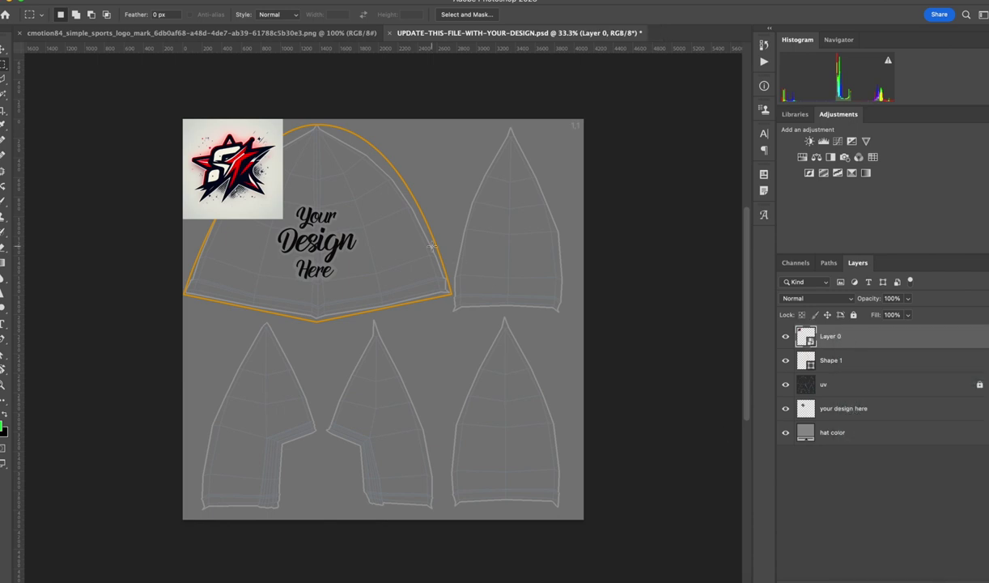
pyautogui.hotkey('ctrl', 't')
pyautogui.moveTo(233, 170); pyautogui.dragTo(331, 242)
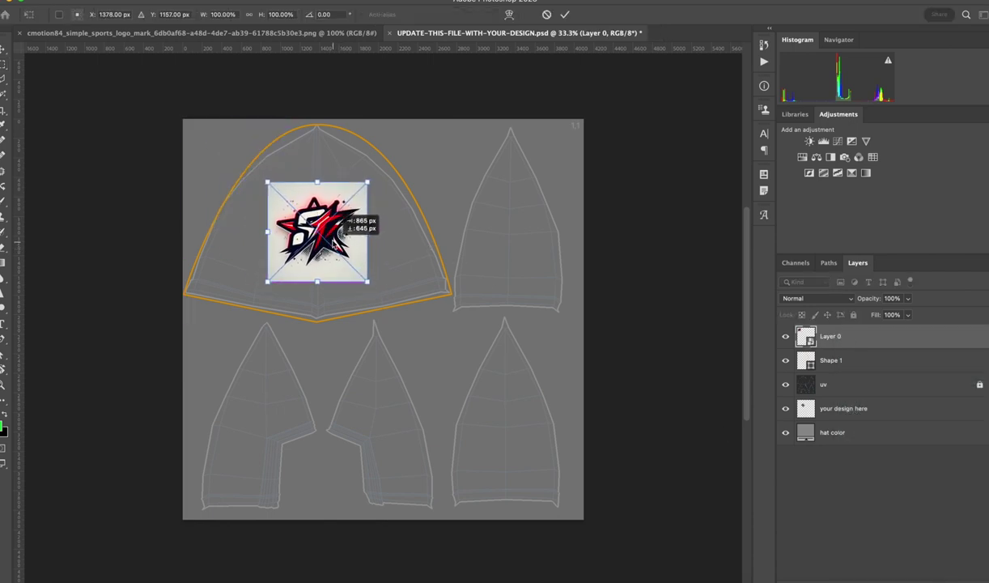
pyautogui.keyDown('alt'); pyautogui.moveTo(368, 180); pyautogui.dragTo(388, 170); pyautogui.keyUp('alt')
pyautogui.press('Return')
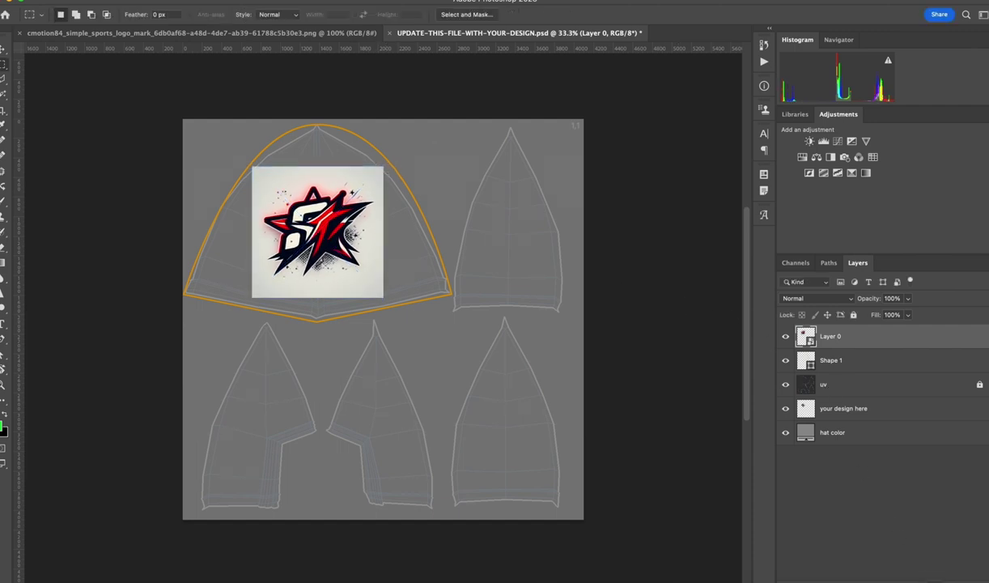
# Add a Solid Color fill below the logo, sampled to the logo's light grey #d5d8d3.
pyautogui.click(922, 571)
pyautogui.click(939, 318)
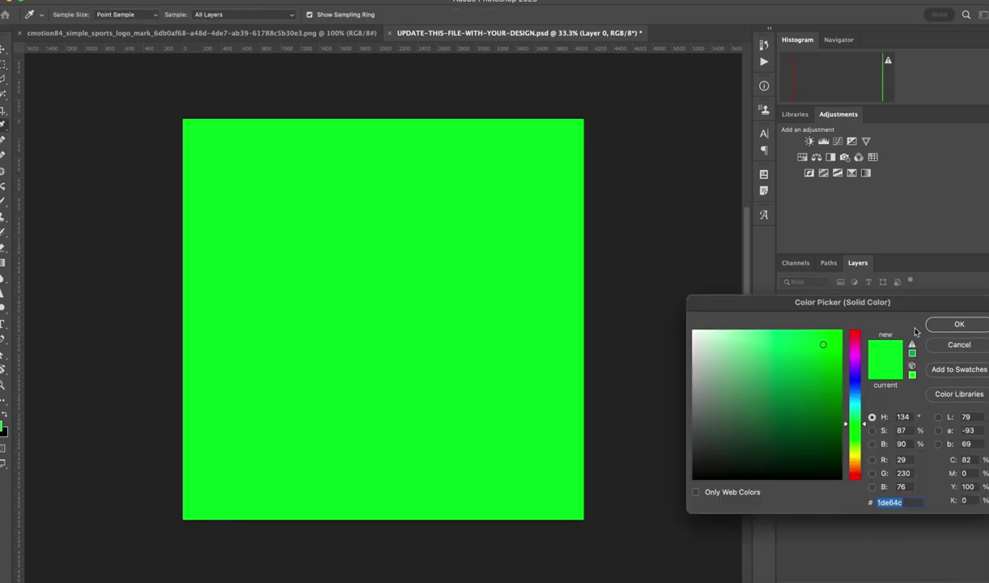
pyautogui.press('Return')
pyautogui.moveTo(850, 325); pyautogui.dragTo(850, 358)
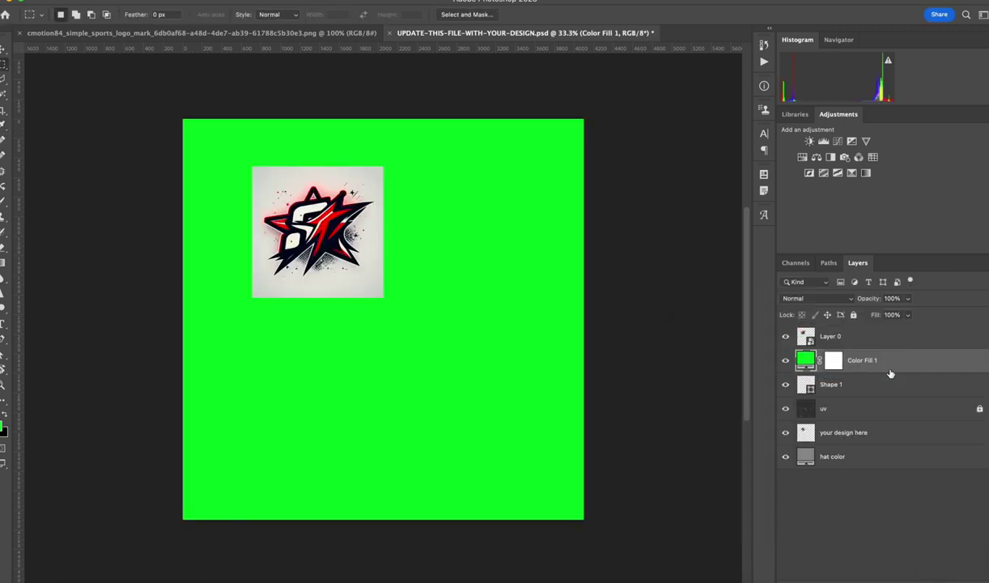
pyautogui.doubleClick(819, 364)
pyautogui.click(381, 169)
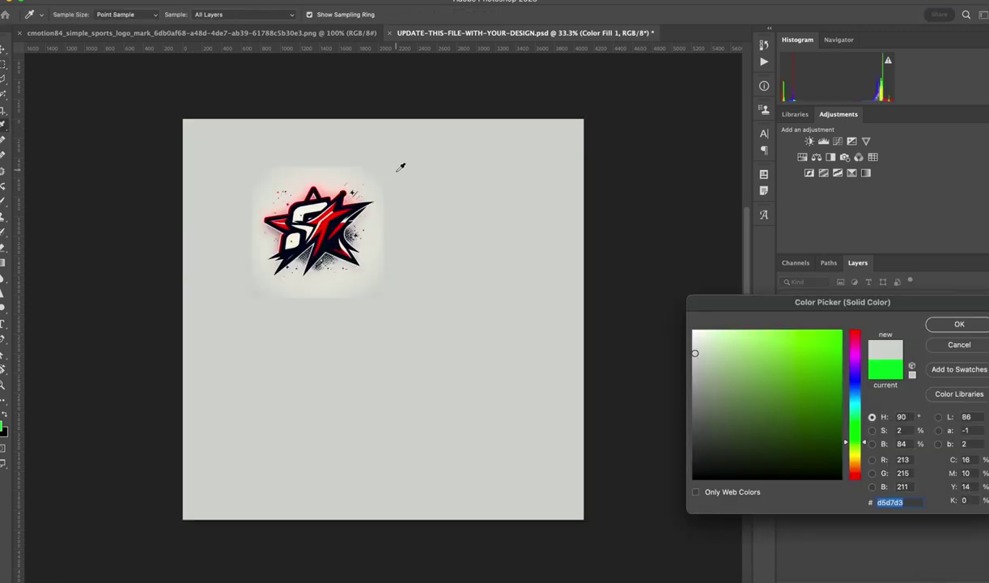
pyautogui.click(323, 167)
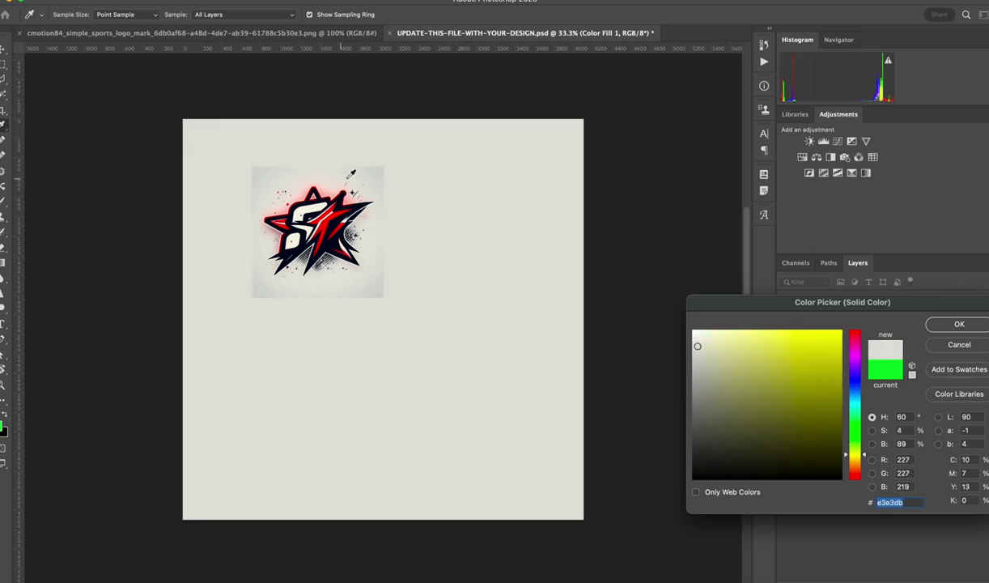
pyautogui.click(368, 168)
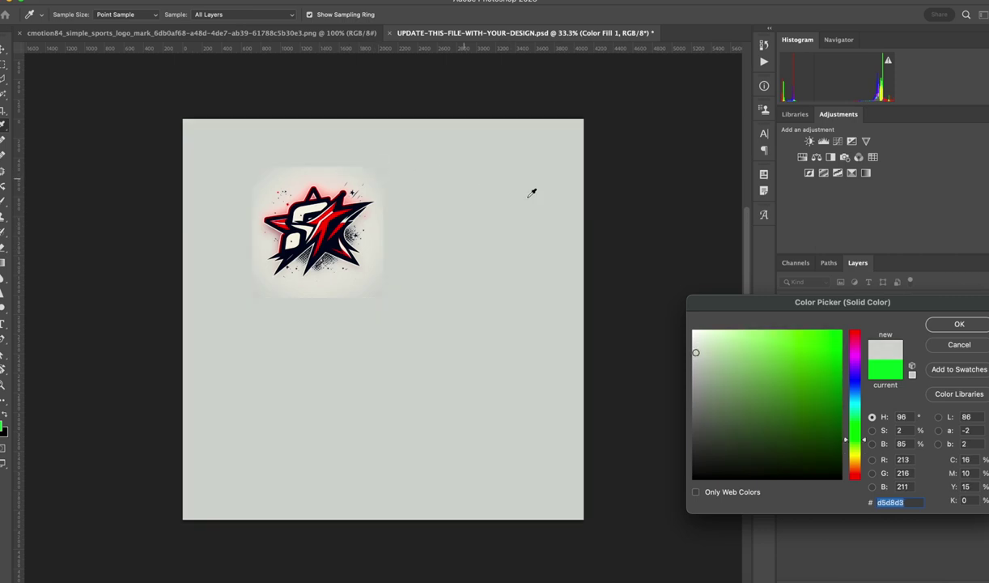
pyautogui.click(957, 324)
# Use the logo layer's blending options to hide its light background square.
pyautogui.rightClick(884, 342)
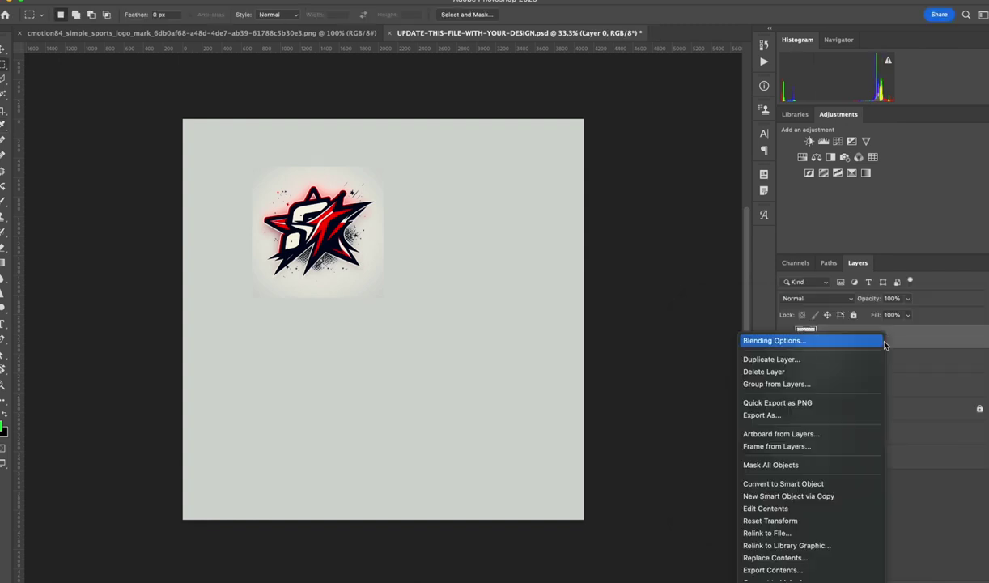
pyautogui.click(873, 341)
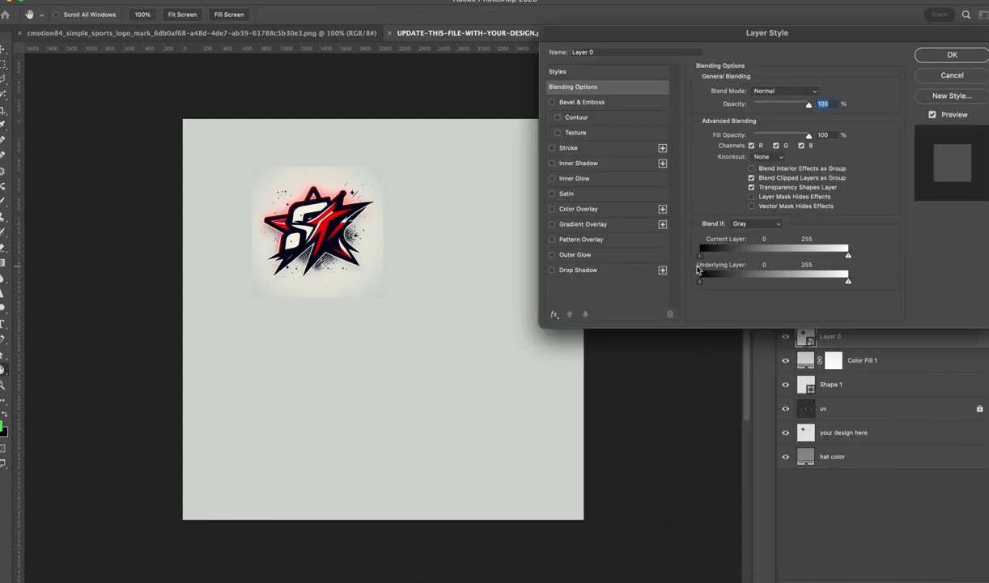
pyautogui.moveTo(701, 256); pyautogui.dragTo(686, 282)
pyautogui.moveTo(848, 257); pyautogui.dragTo(822, 256)
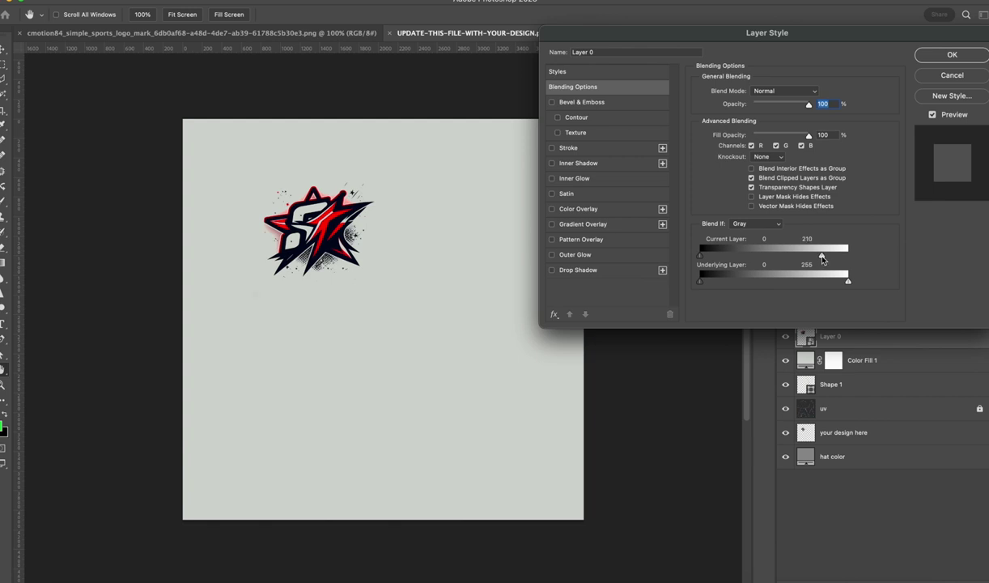
pyautogui.click(931, 55)
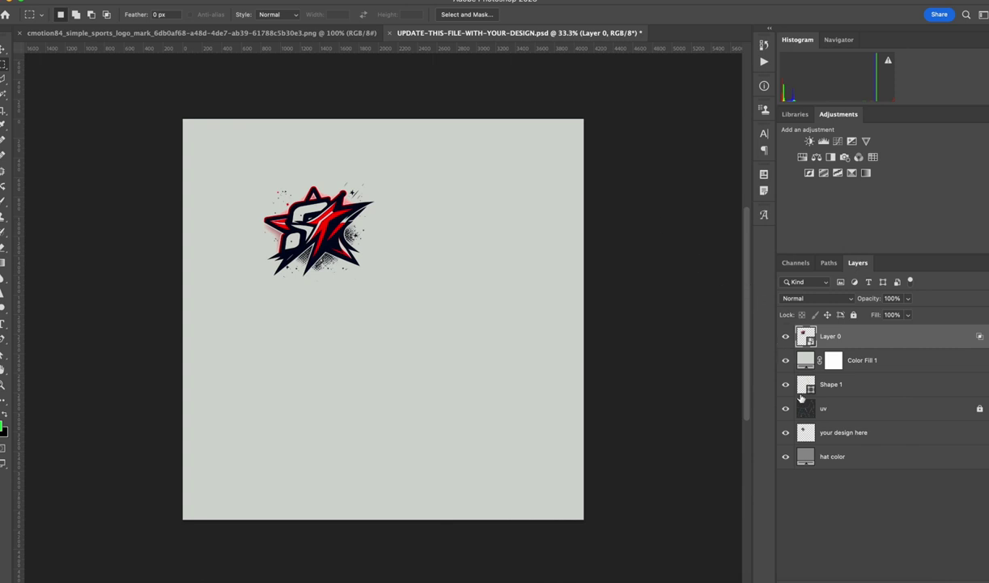
# Group the logo and Color Fill 1 as Group 1 and set it to 50% opacity to check placement.
pyautogui.keyDown('shift'); pyautogui.click(844, 357); pyautogui.keyUp('shift')
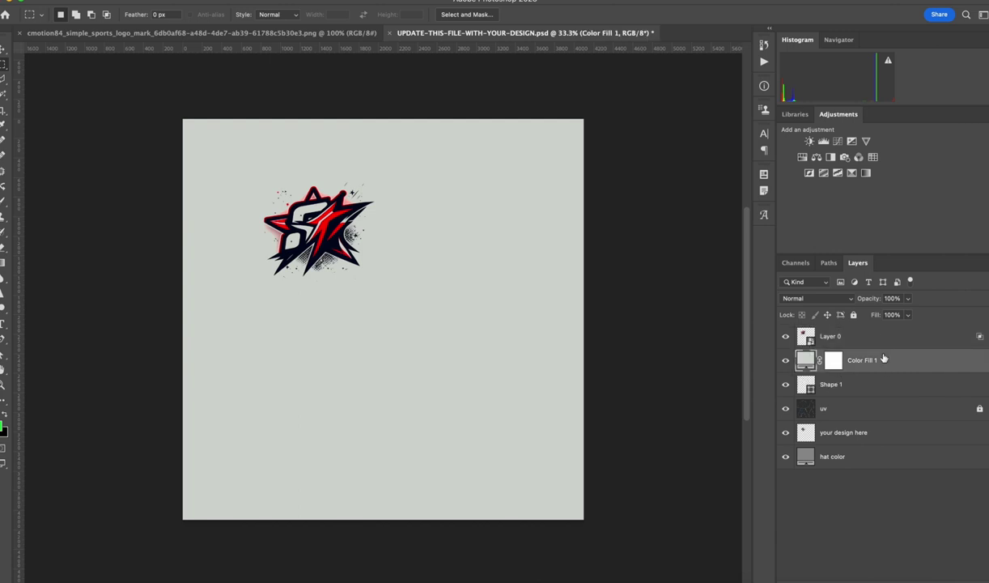
pyautogui.press('super+g')
pyautogui.click(785, 331)
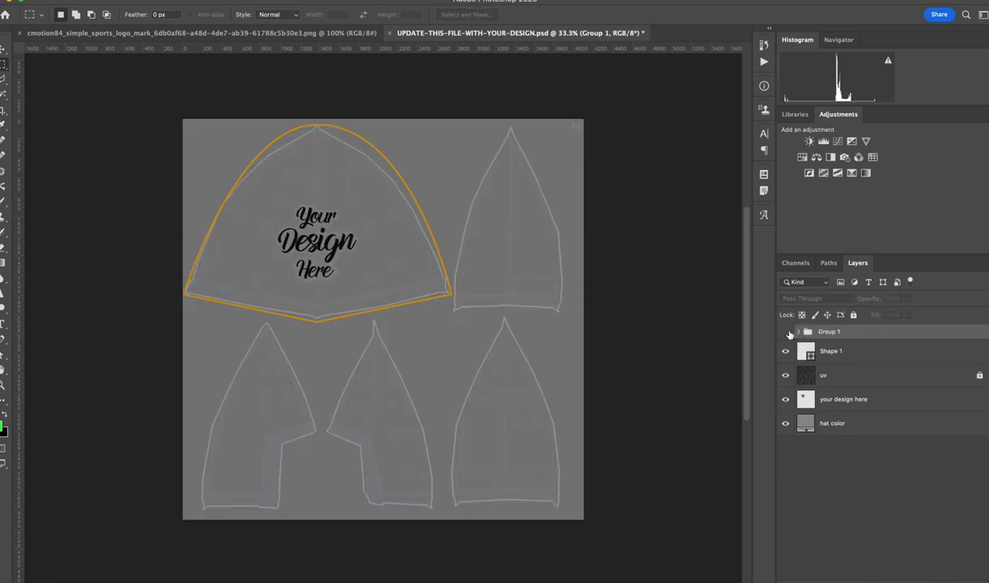
pyautogui.click(785, 331)
pyautogui.press('v')
pyautogui.press('5')
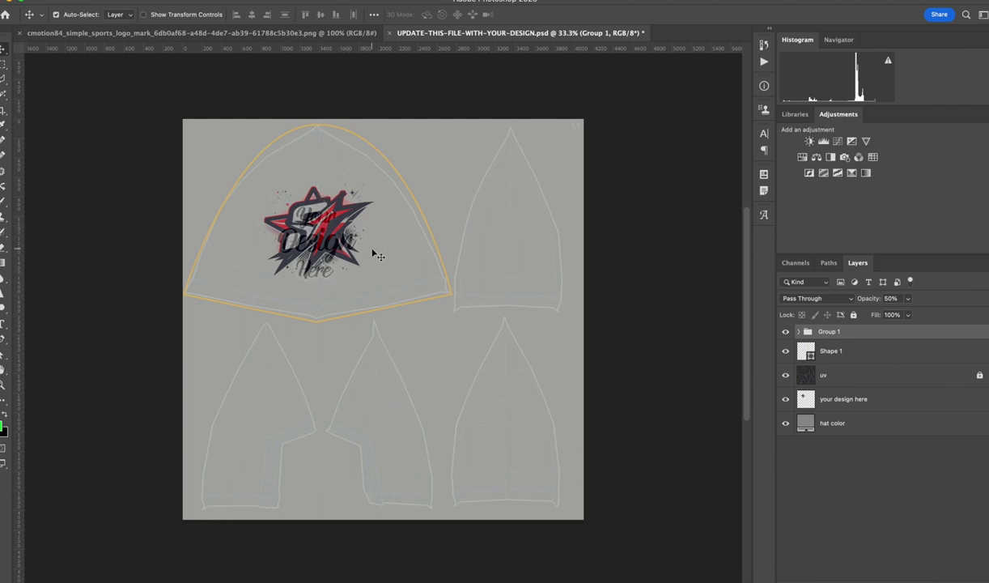
# Restore Group 1 to 100% opacity and open an enlarged Save for Web (Legacy) window.
pyautogui.press('0')
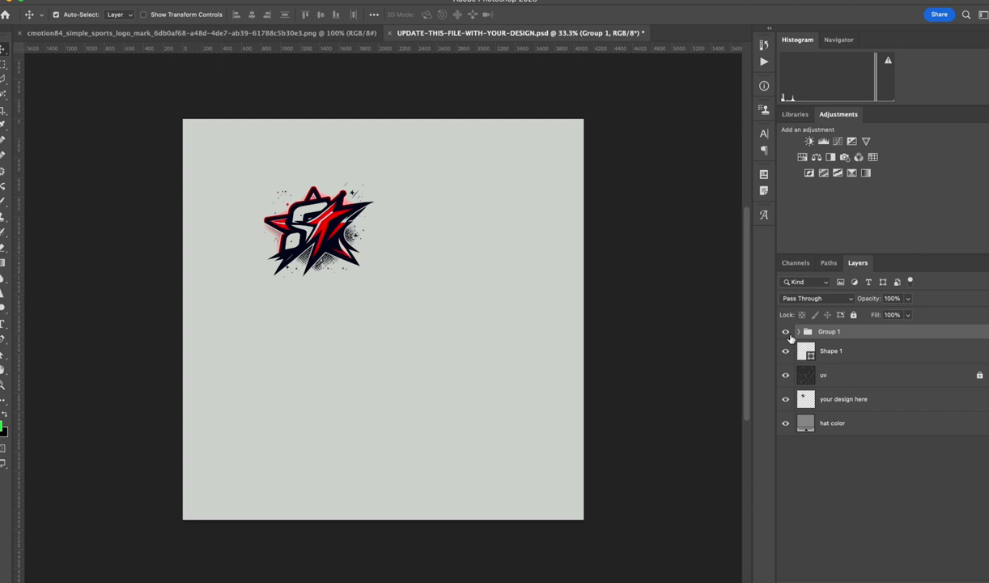
pyautogui.click(77, 0)
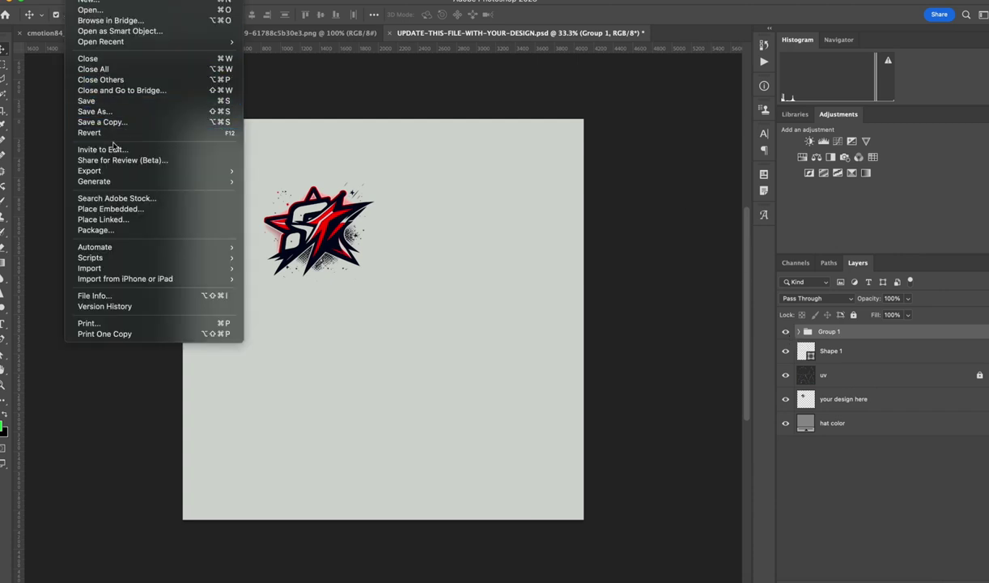
pyautogui.moveTo(130, 170)
pyautogui.click(301, 214)
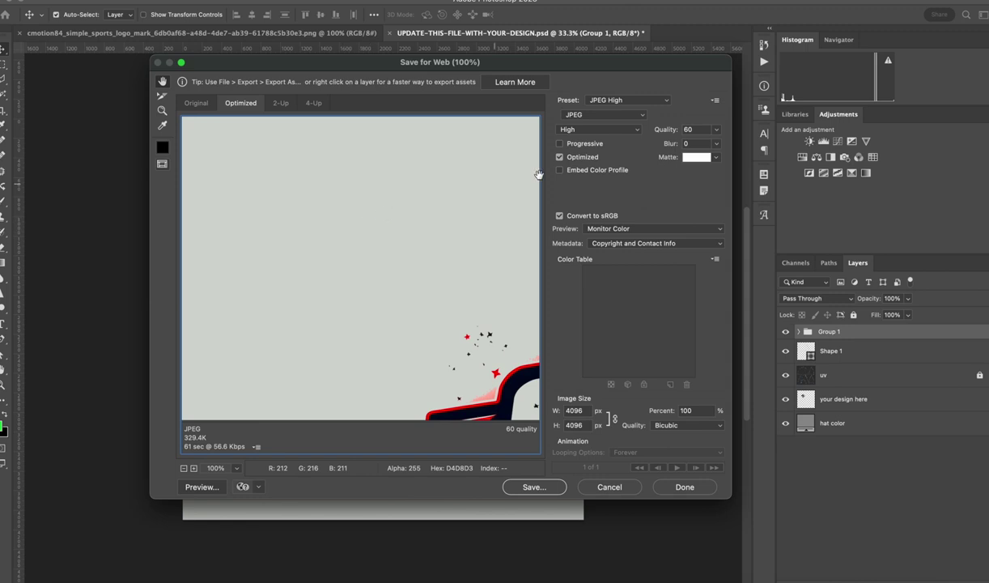
pyautogui.moveTo(631, 64); pyautogui.dragTo(563, 58)
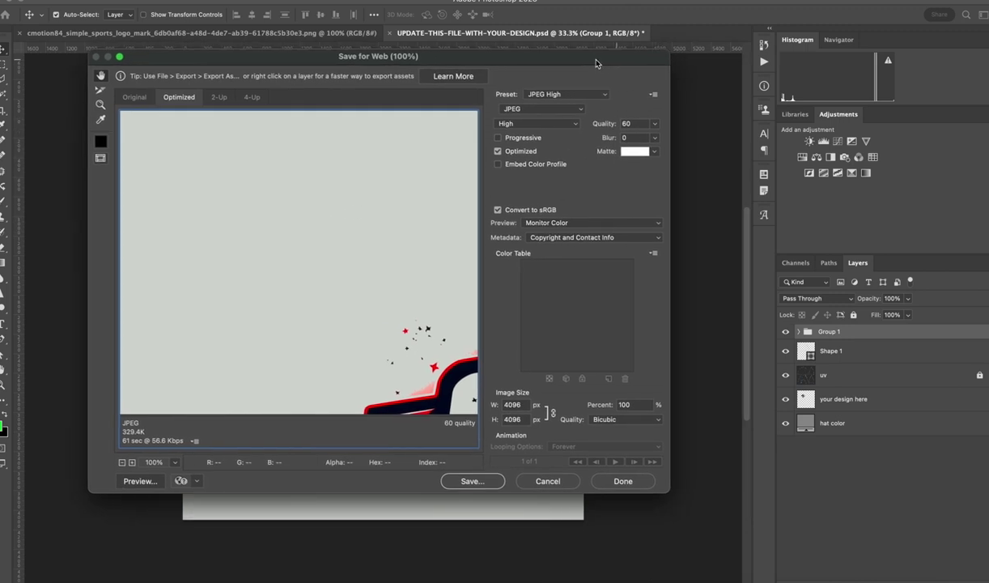
pyautogui.moveTo(669, 489); pyautogui.dragTo(792, 582)
# Try JPEG quality 100, then settle on the JPEG High preset at quality 60.
pyautogui.click(778, 123)
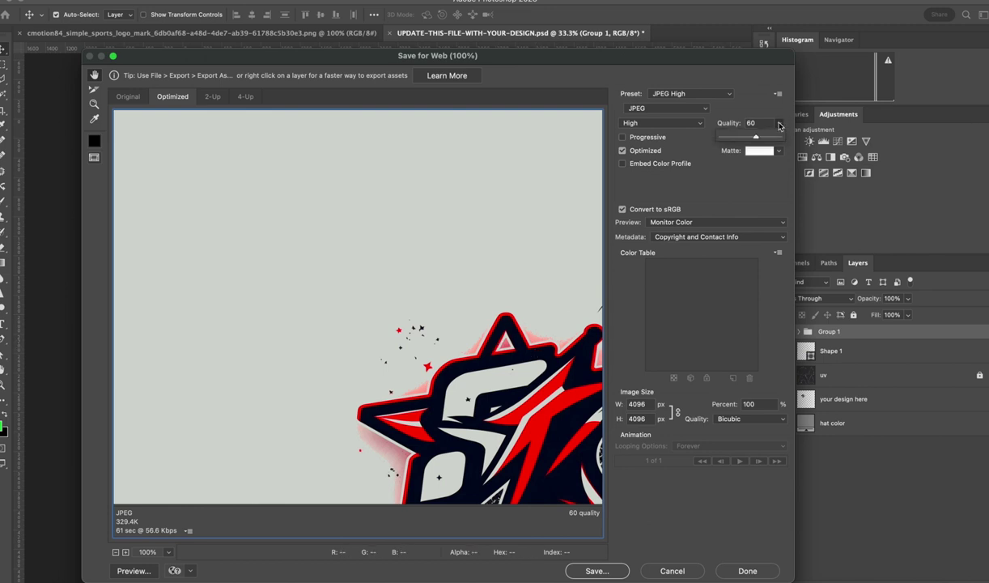
pyautogui.moveTo(754, 136)
pyautogui.mouseDown()
pyautogui.moveTo(779, 136)
pyautogui.moveTo(734, 134)
pyautogui.moveTo(757, 138)
pyautogui.mouseUp()
pyautogui.moveTo(756, 137); pyautogui.dragTo(792, 144)
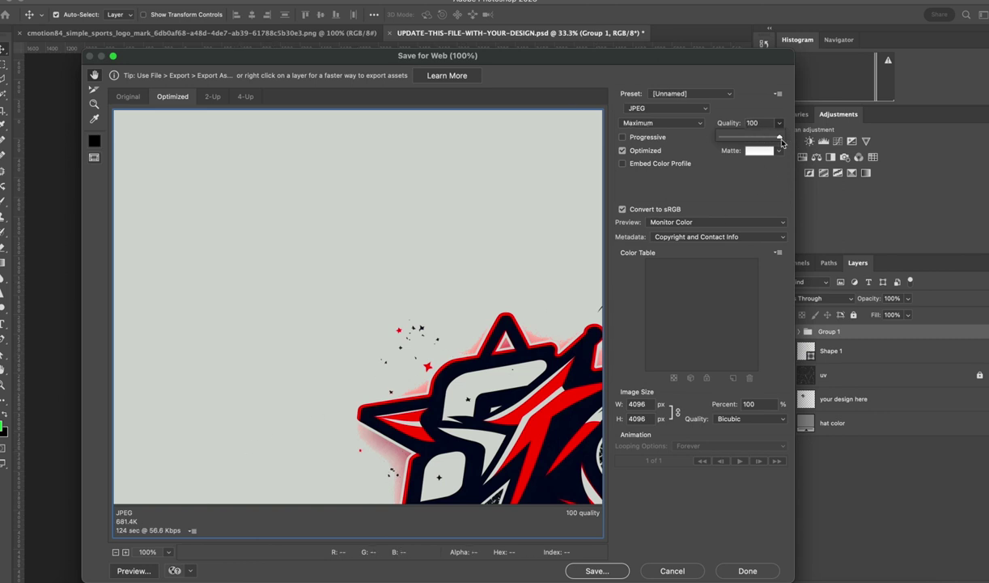
pyautogui.moveTo(781, 143); pyautogui.dragTo(802, 141)
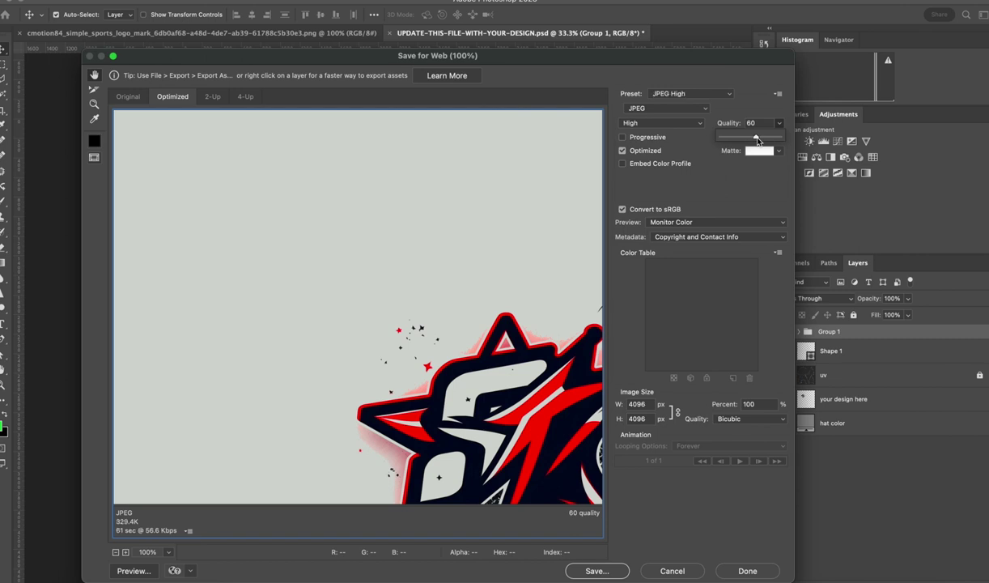
pyautogui.moveTo(636, 81); pyautogui.dragTo(587, 41)
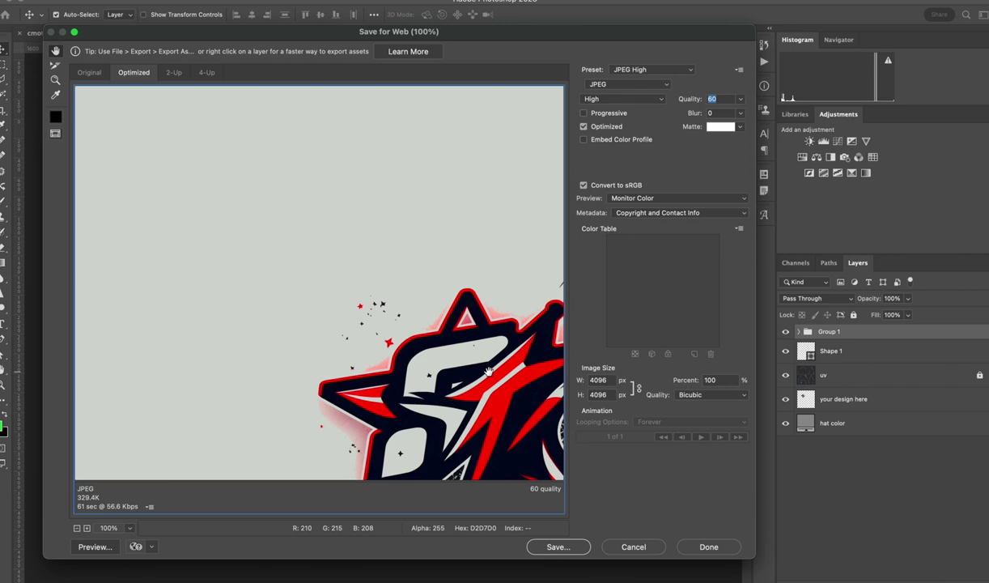
# Save the export as UPDATE-THIS-FILE-WITH-YOUR-DESIGN.jpg in the tex folder, replacing the existing file.
pyautogui.click(559, 547)
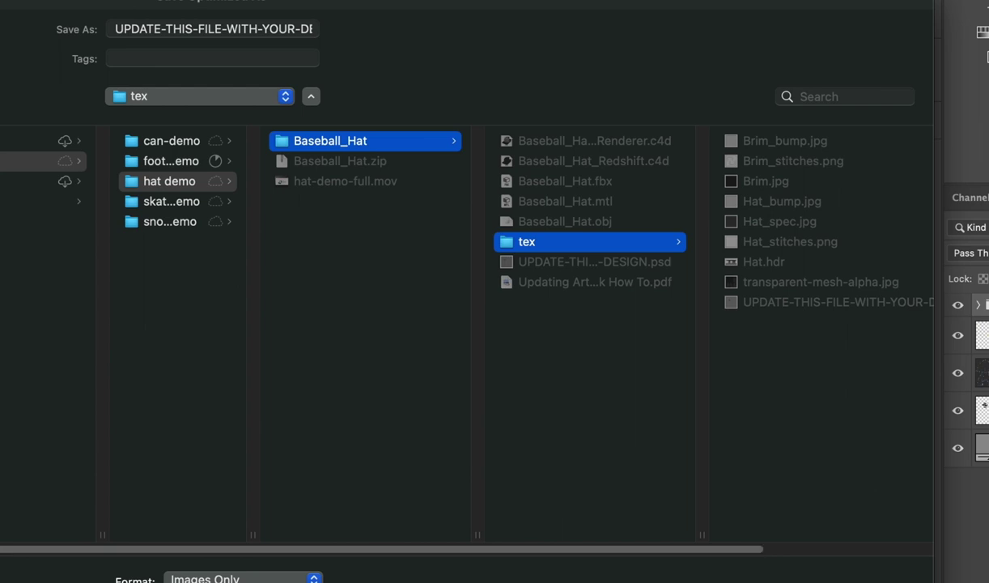
pyautogui.moveTo(931, 413); pyautogui.dragTo(973, 332)
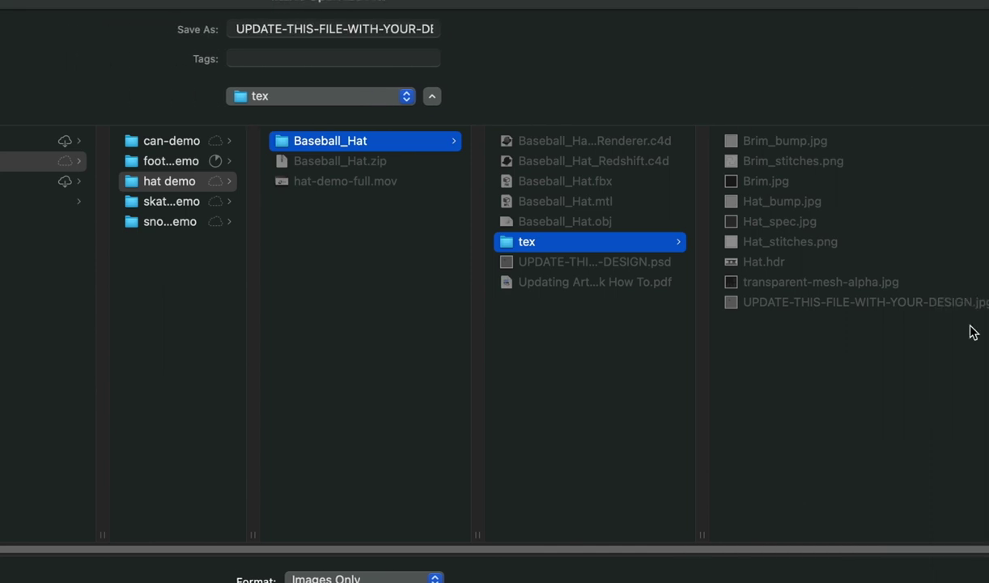
pyautogui.click(240, 29)
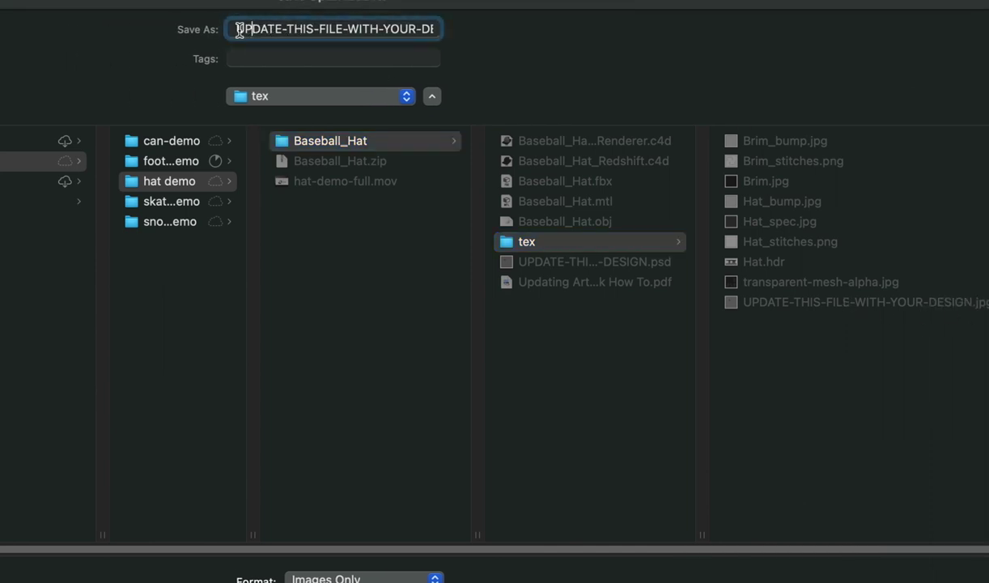
pyautogui.moveTo(240, 29); pyautogui.dragTo(510, 37)
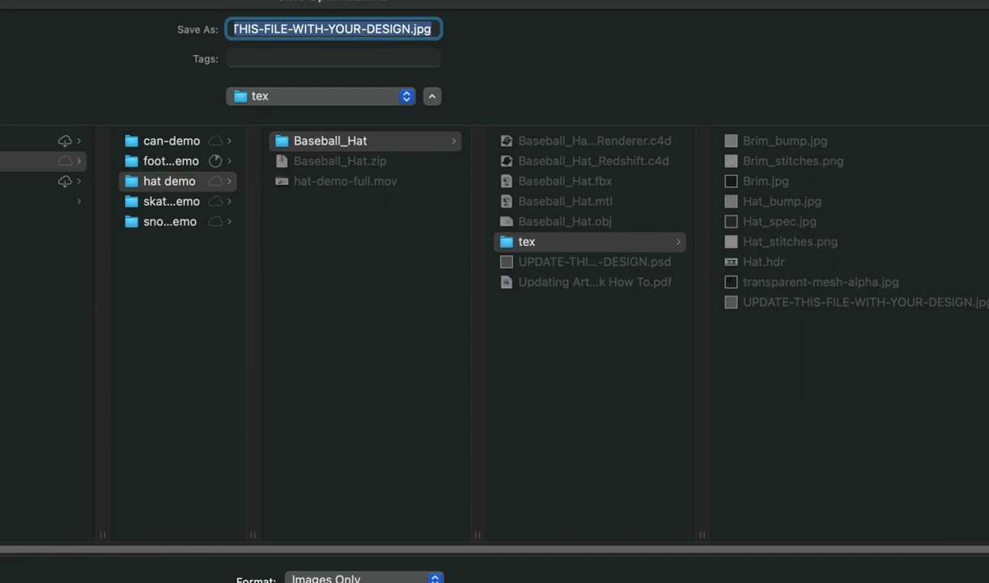
pyautogui.press('Return')
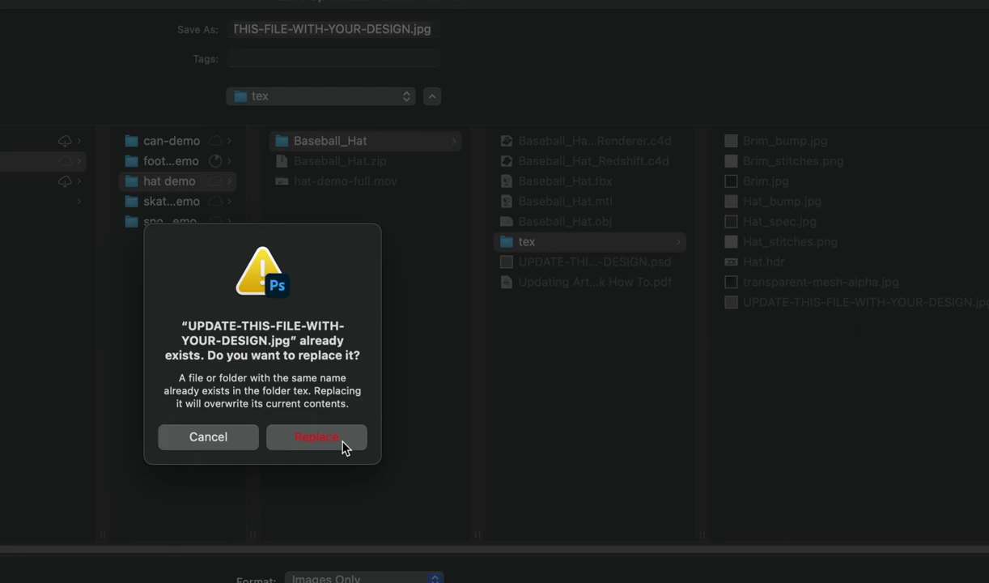
pyautogui.click(316, 437)
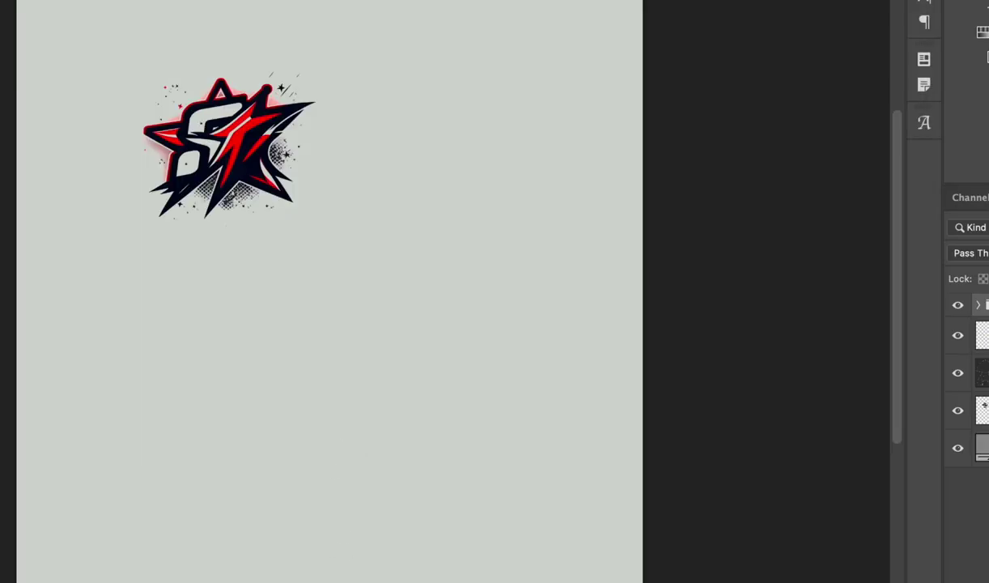
# Back in Finder, open Baseball_Hat_Redshift.c4d in Cinema 4D.
pyautogui.press('super+Tab')
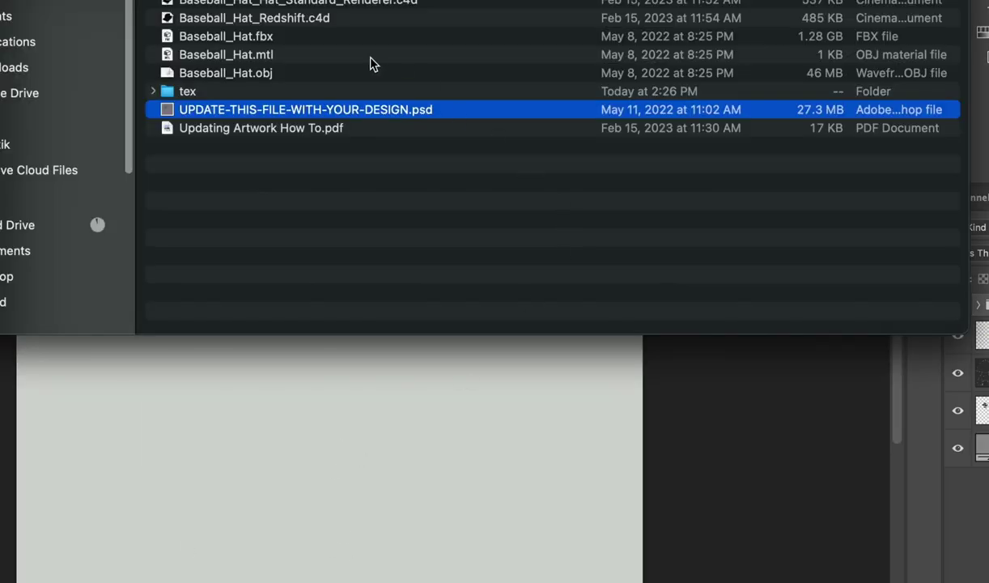
pyautogui.doubleClick(399, 19)
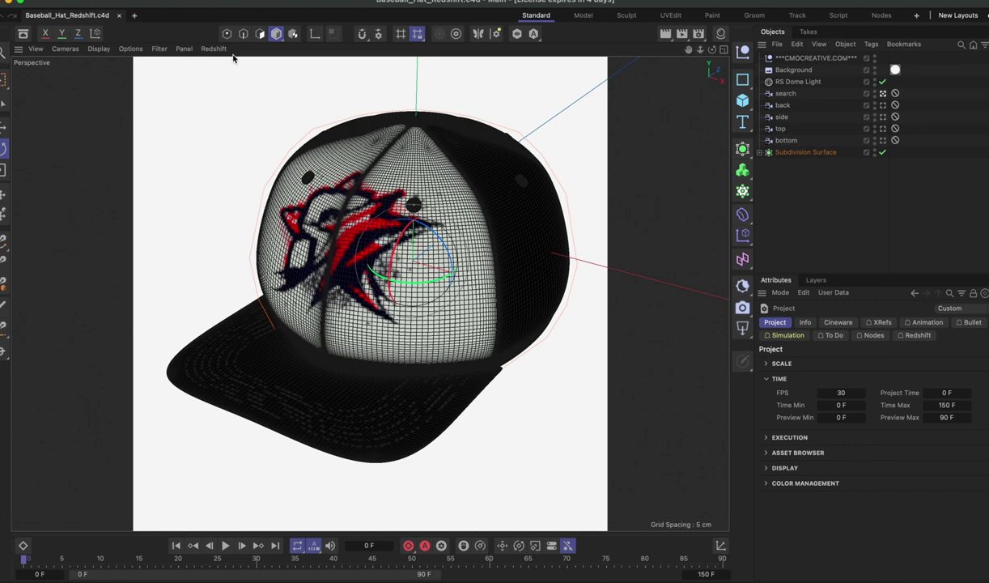
# Set the viewport to Constant Shading and the render output size to 800×800 pixels.
pyautogui.click(103, 49)
pyautogui.click(123, 135)
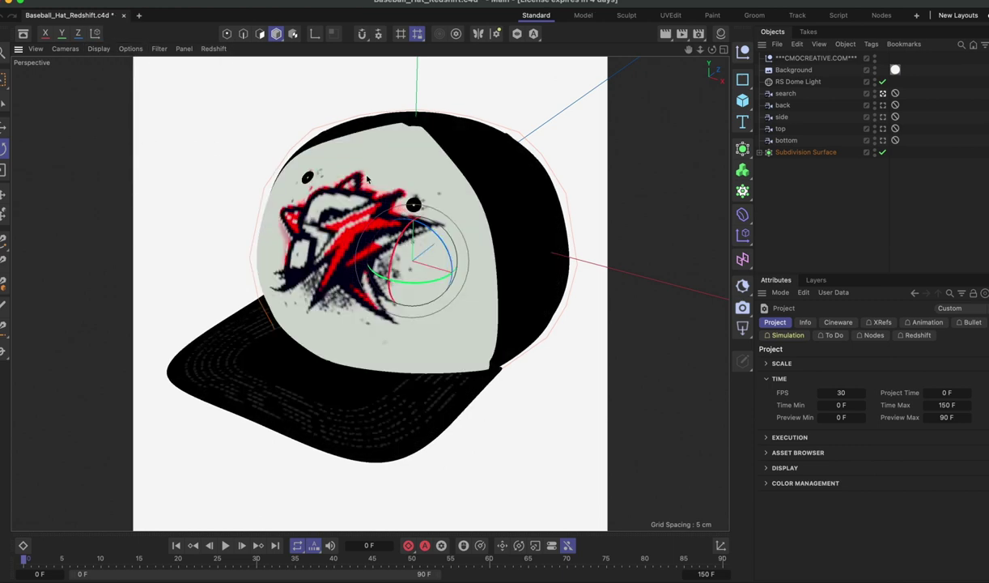
pyautogui.click(674, 34)
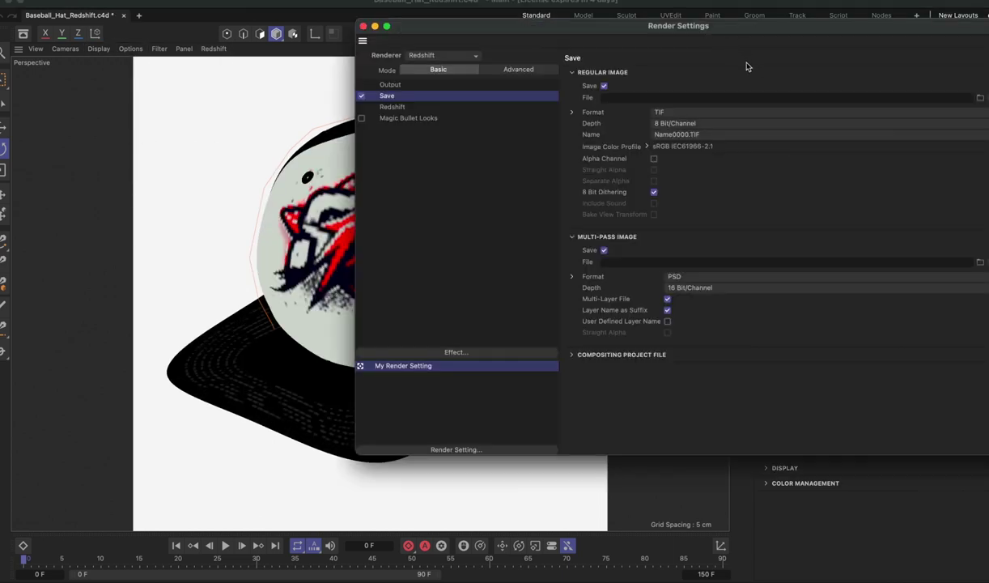
pyautogui.click(390, 85)
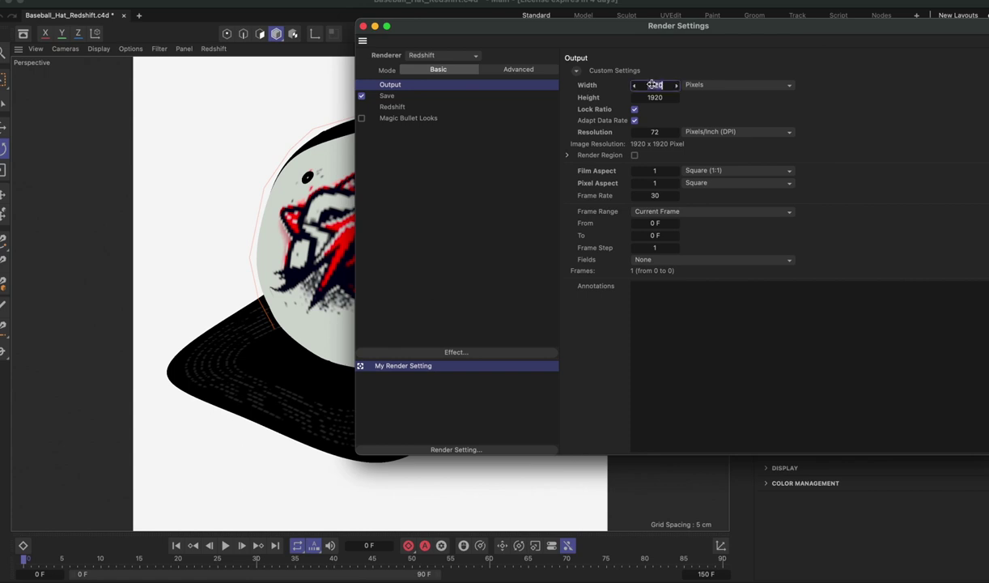
pyautogui.press('Return')
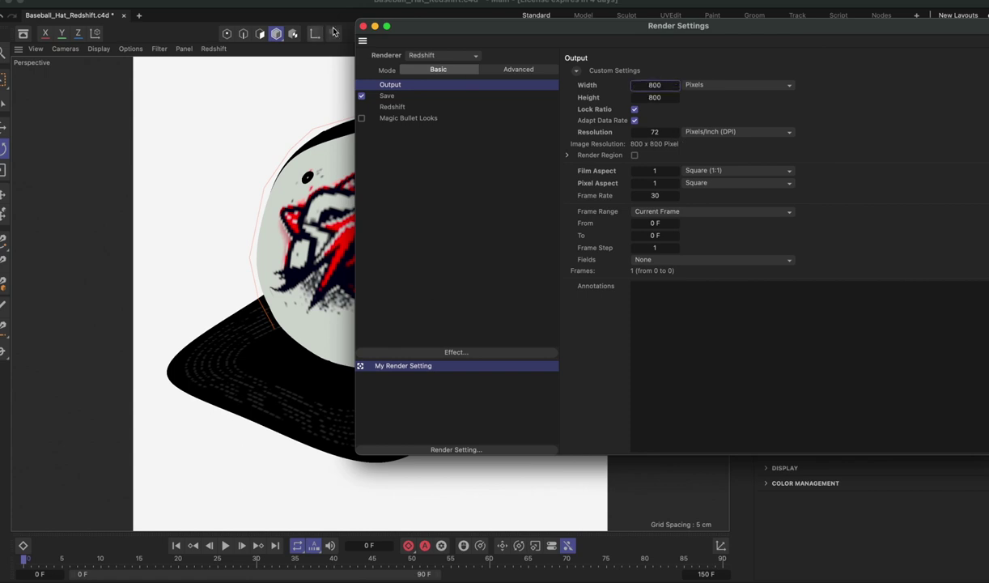
pyautogui.click(364, 27)
pyautogui.click(729, 2)
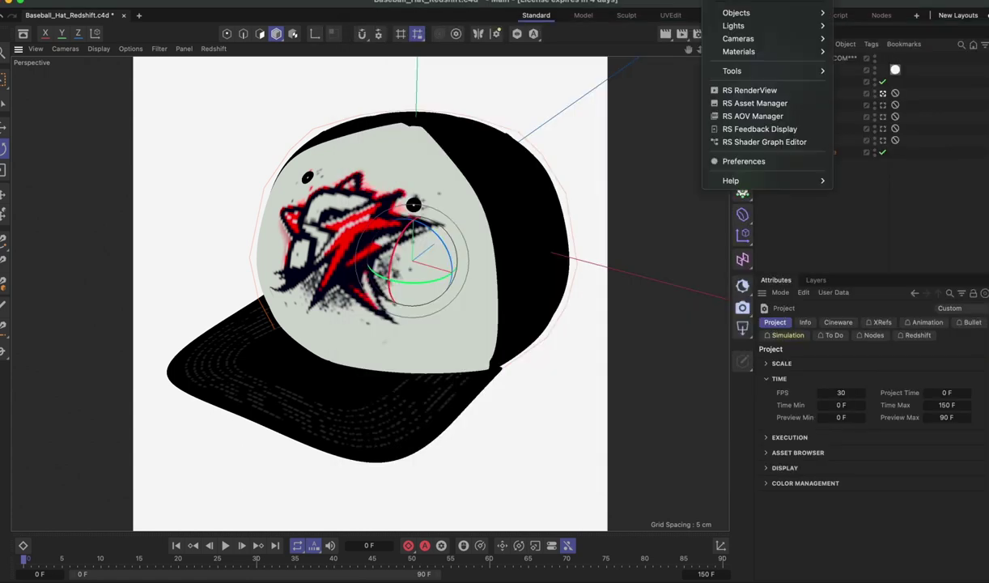
# Start an interactive Redshift render of the cap in a resized RenderView window.
pyautogui.click(751, 89)
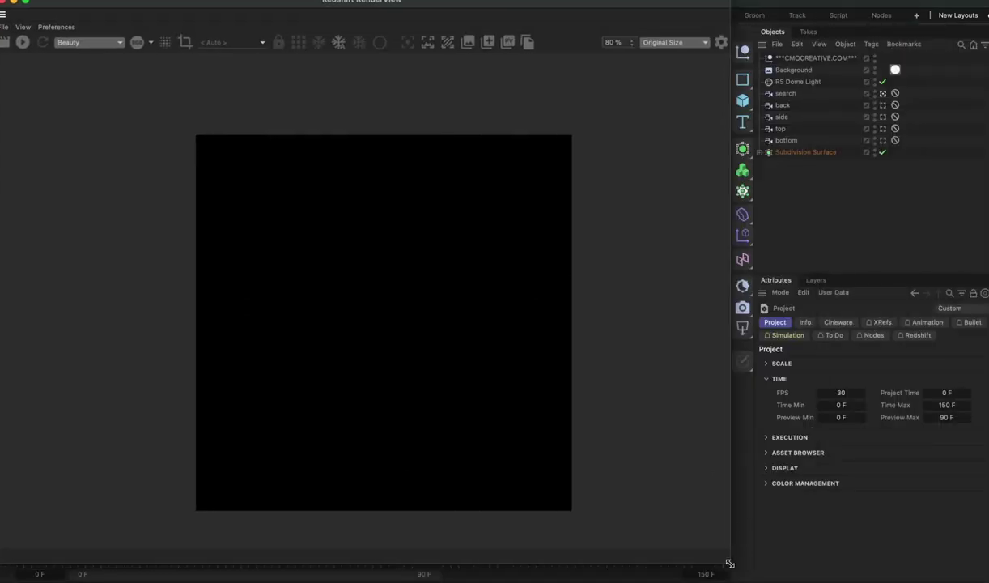
pyautogui.moveTo(728, 563); pyautogui.dragTo(450, 563)
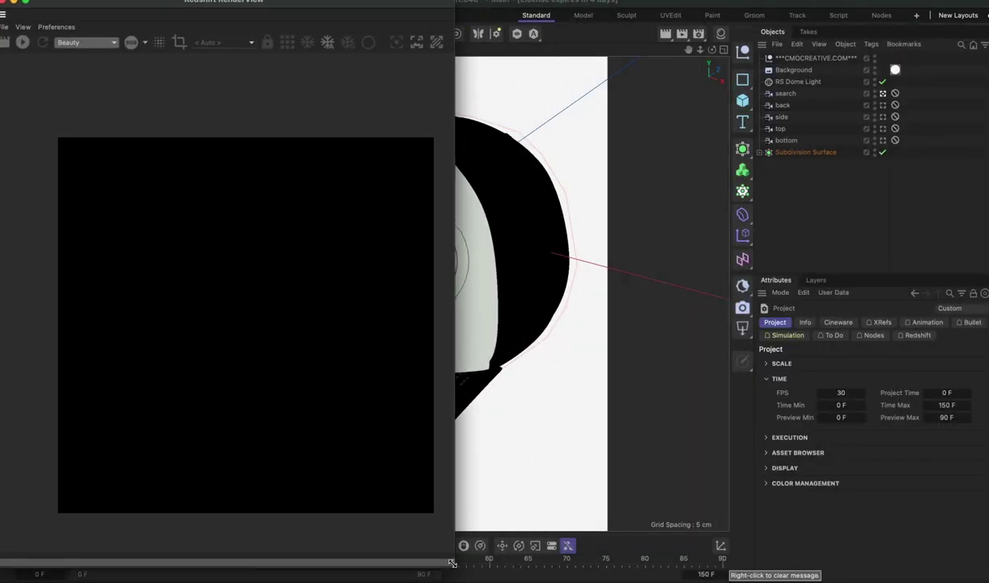
pyautogui.click(23, 43)
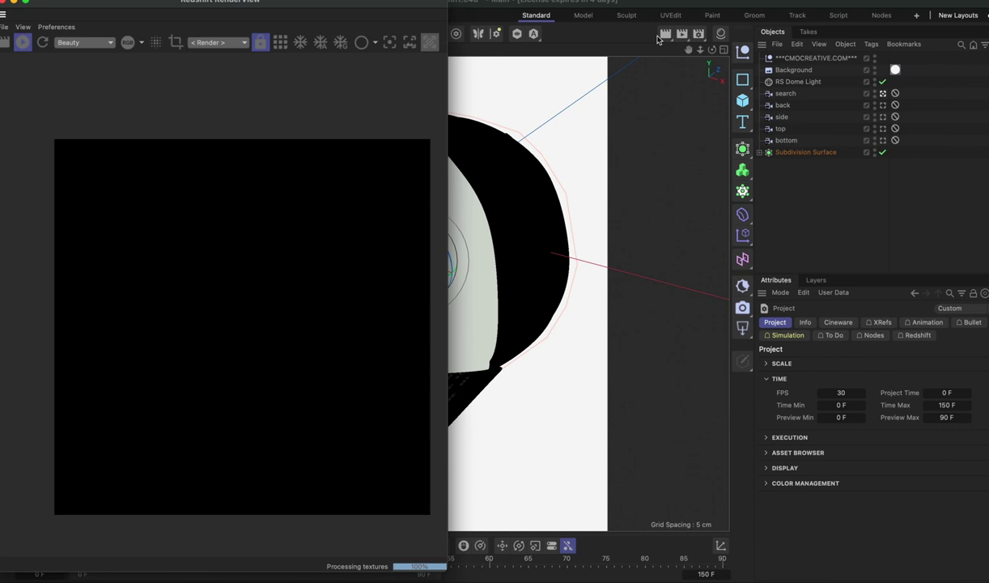
pyautogui.click(720, 34)
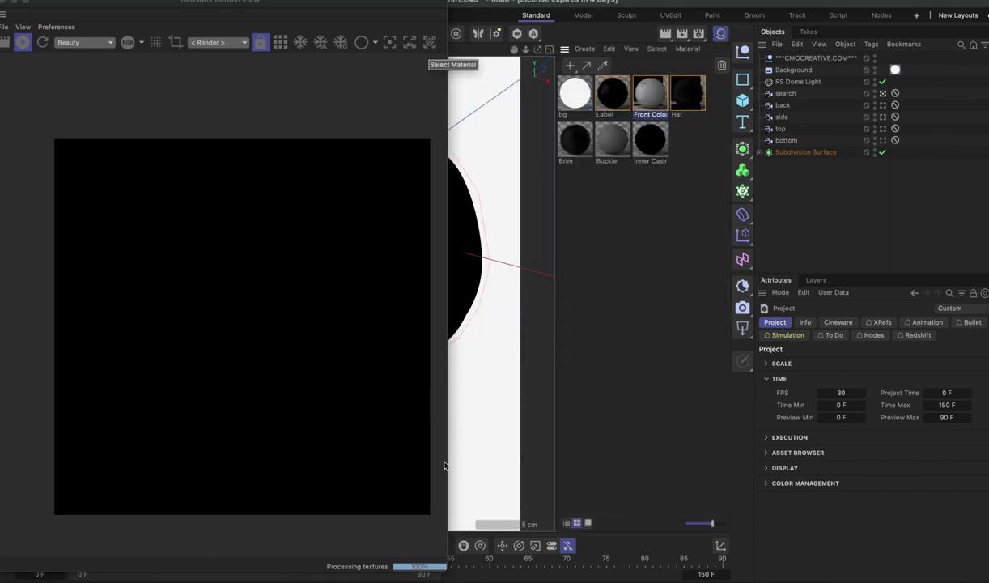
pyautogui.moveTo(446, 572); pyautogui.dragTo(443, 483)
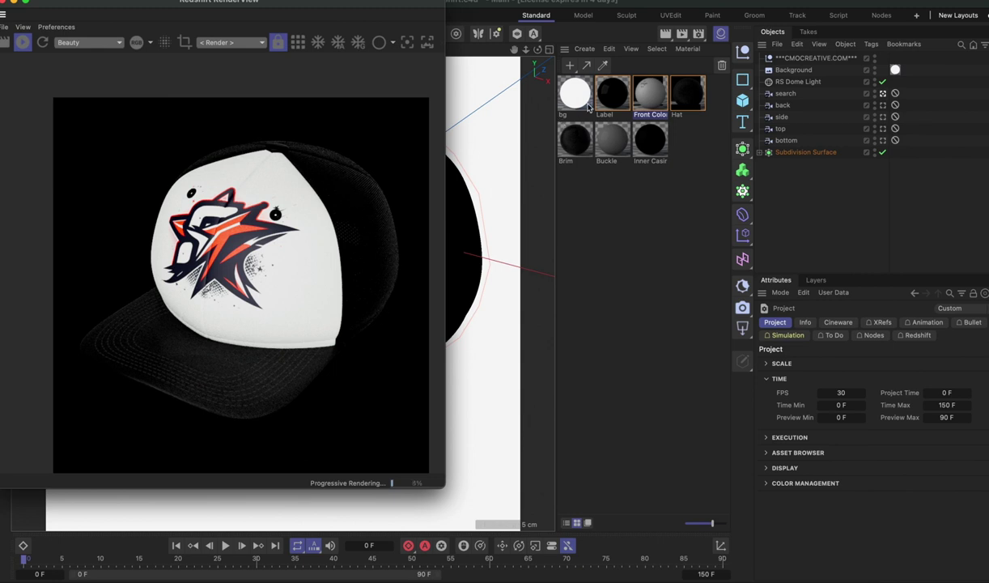
# Set the Hat material's Base Properties diffuse colour to RGB 255, 77, 0.
pyautogui.click(680, 104)
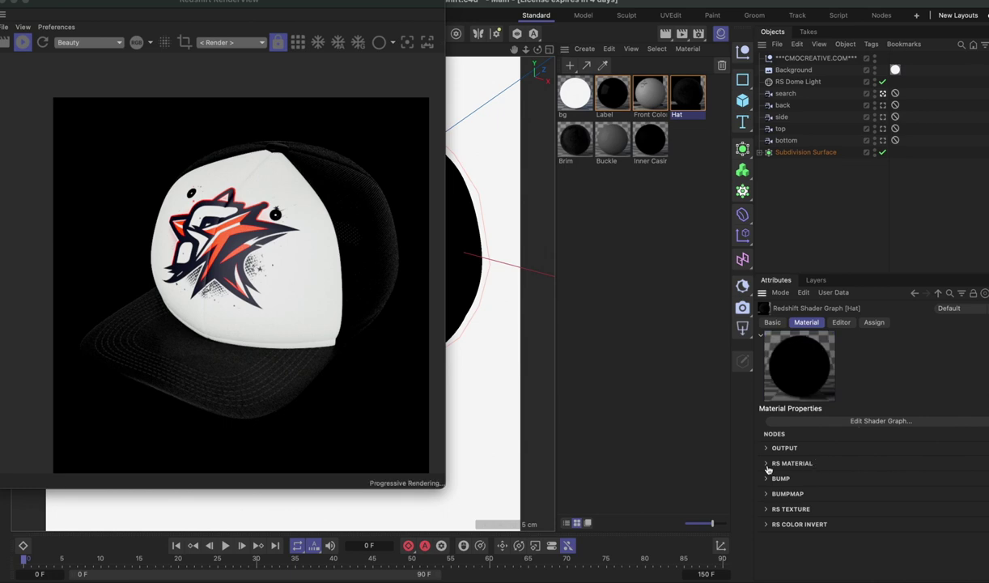
pyautogui.click(767, 463)
pyautogui.click(848, 548)
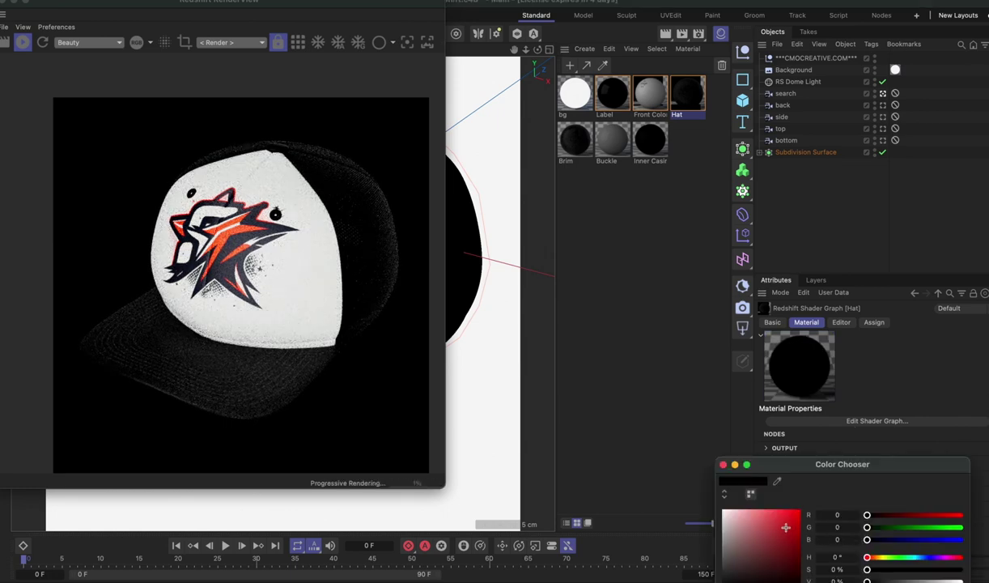
pyautogui.moveTo(754, 509); pyautogui.dragTo(847, 553)
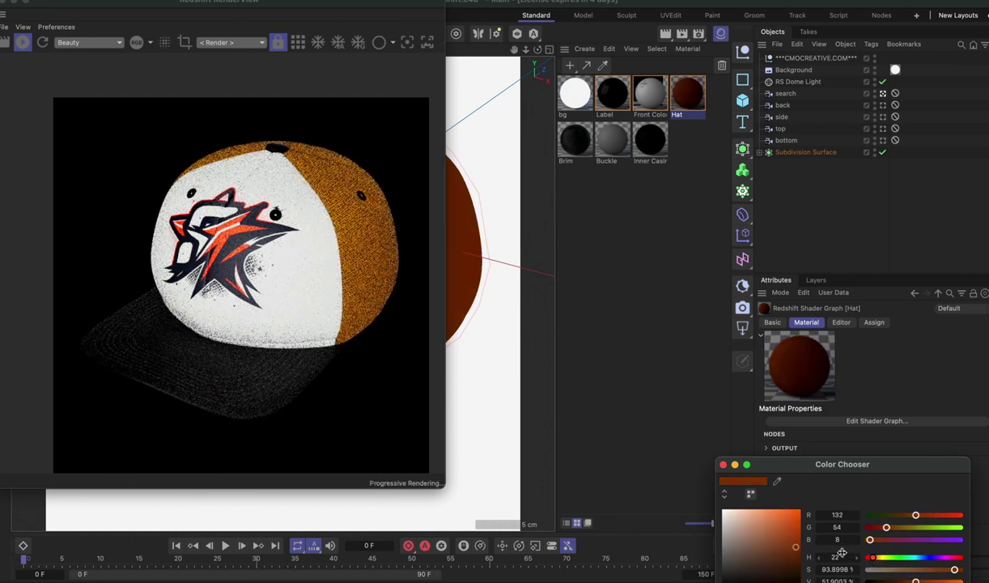
pyautogui.click(796, 528)
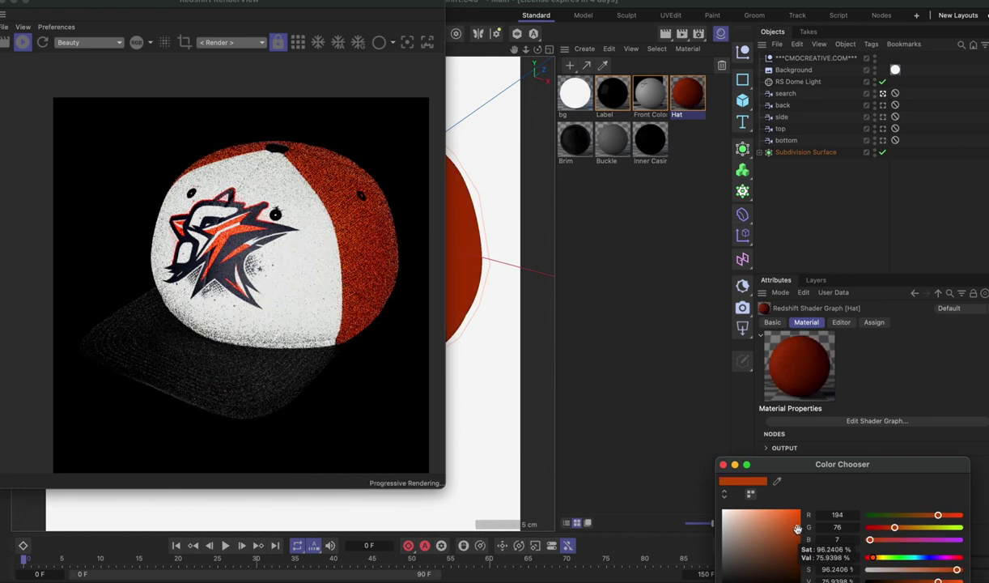
pyautogui.moveTo(873, 558); pyautogui.dragTo(878, 560)
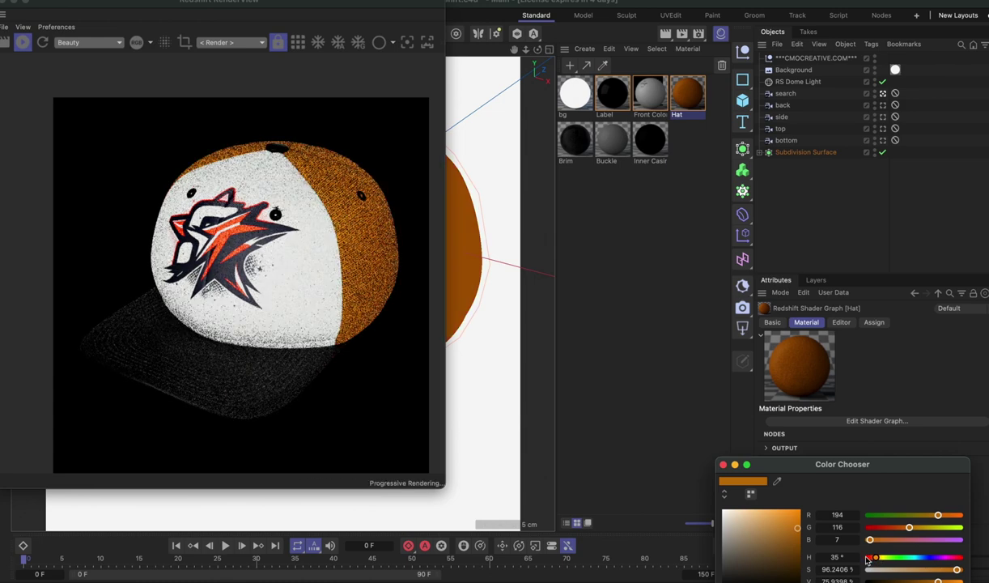
pyautogui.moveTo(765, 521); pyautogui.dragTo(801, 510)
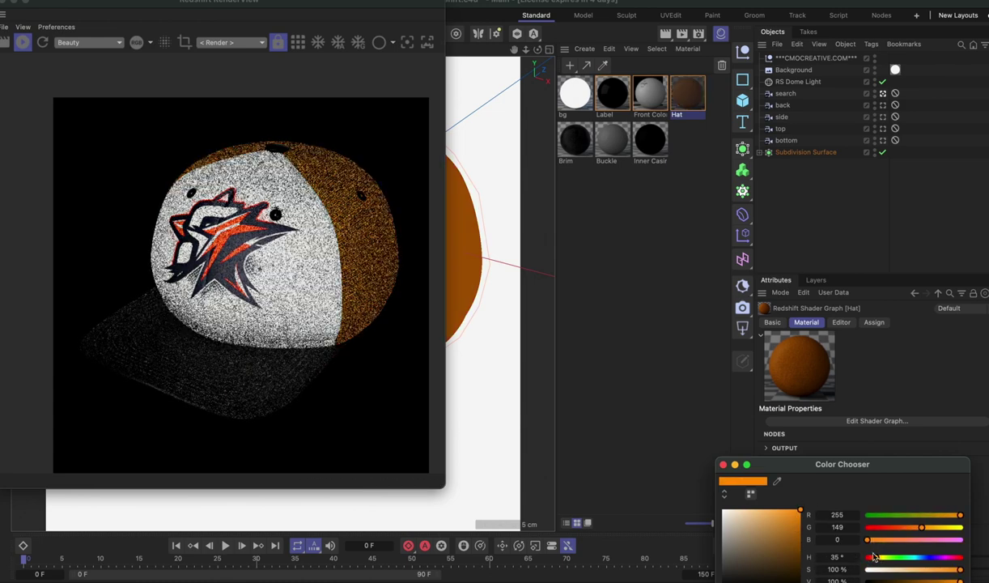
pyautogui.moveTo(876, 557); pyautogui.dragTo(873, 561)
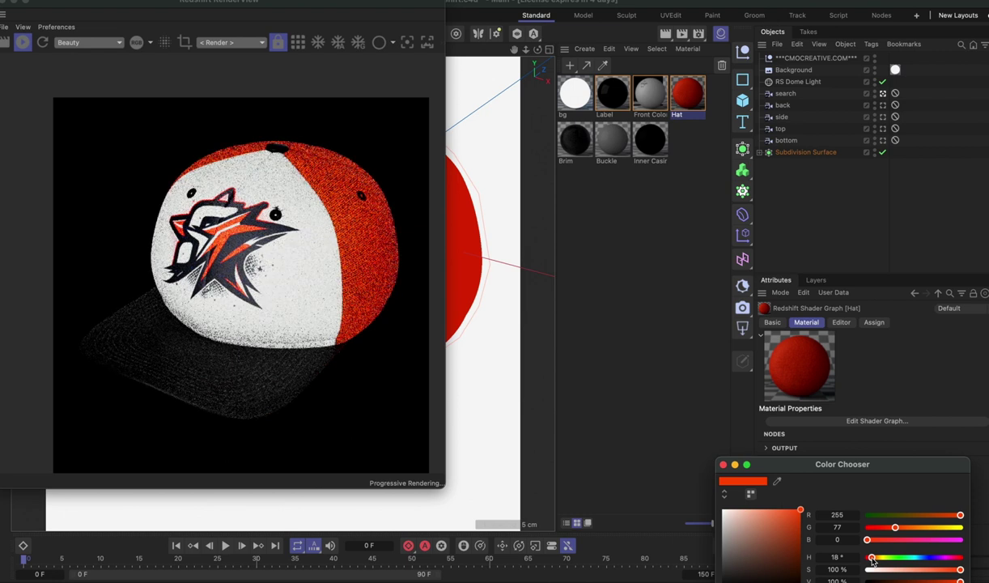
pyautogui.click(723, 465)
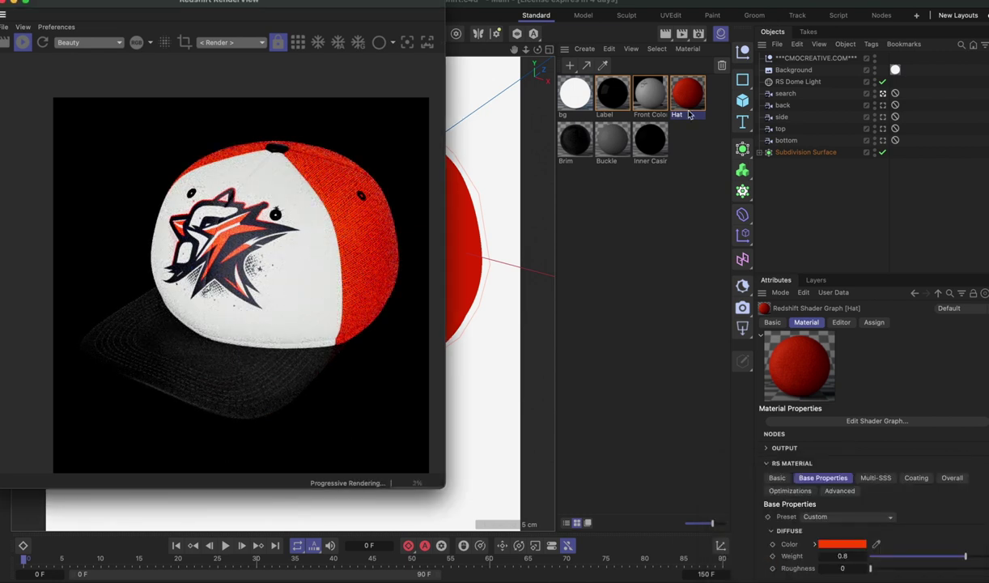
# Open the Brim material's shader graph and show the diffuse RS Texture node's Adjust settings.
pyautogui.click(567, 139)
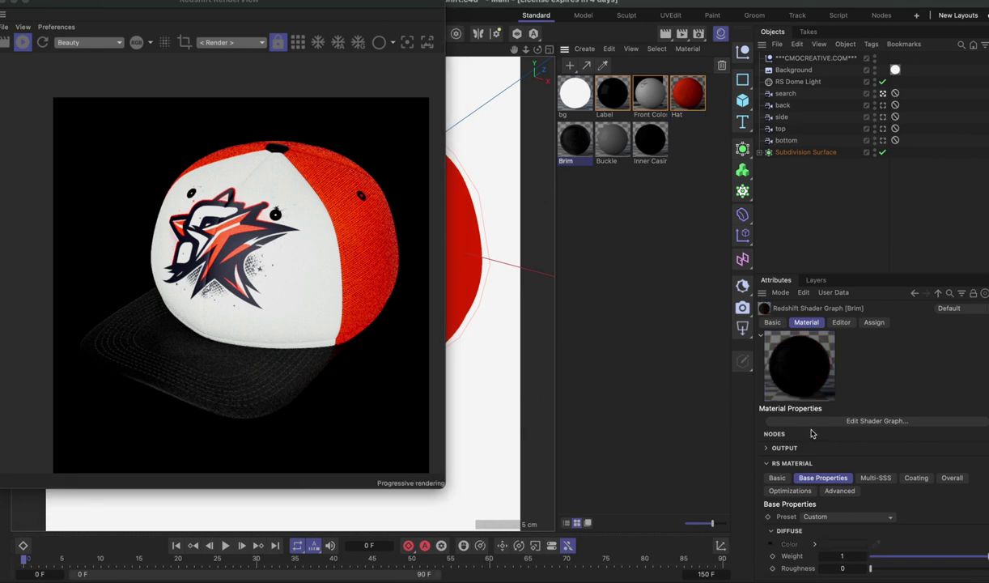
pyautogui.click(877, 421)
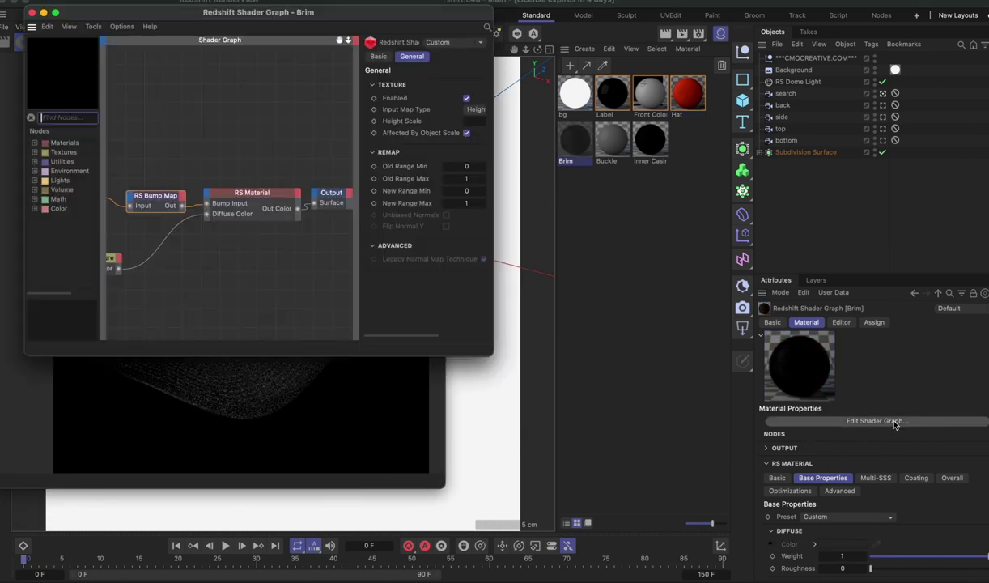
pyautogui.moveTo(405, 12); pyautogui.dragTo(765, 58)
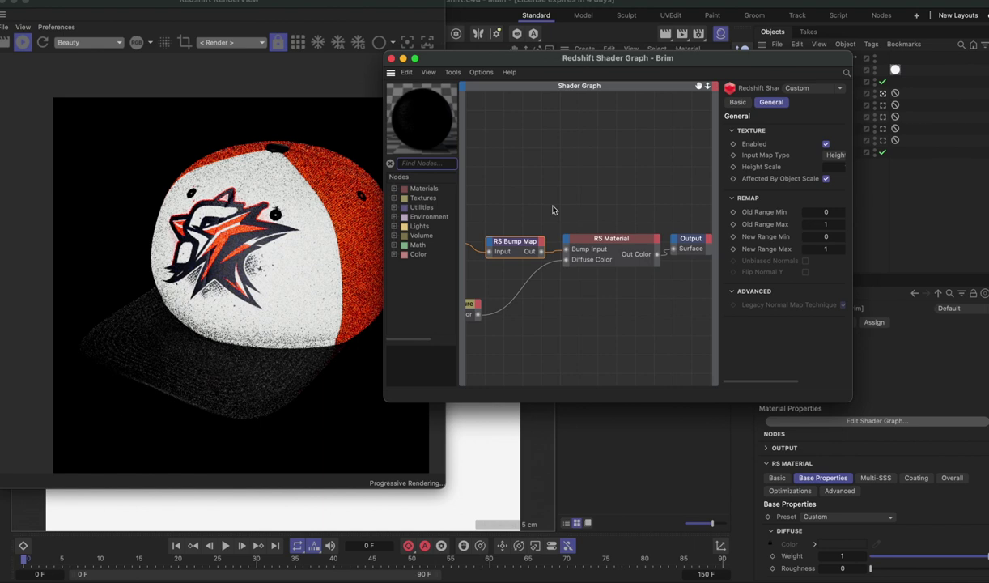
pyautogui.moveTo(506, 327); pyautogui.dragTo(568, 322, button='middle')
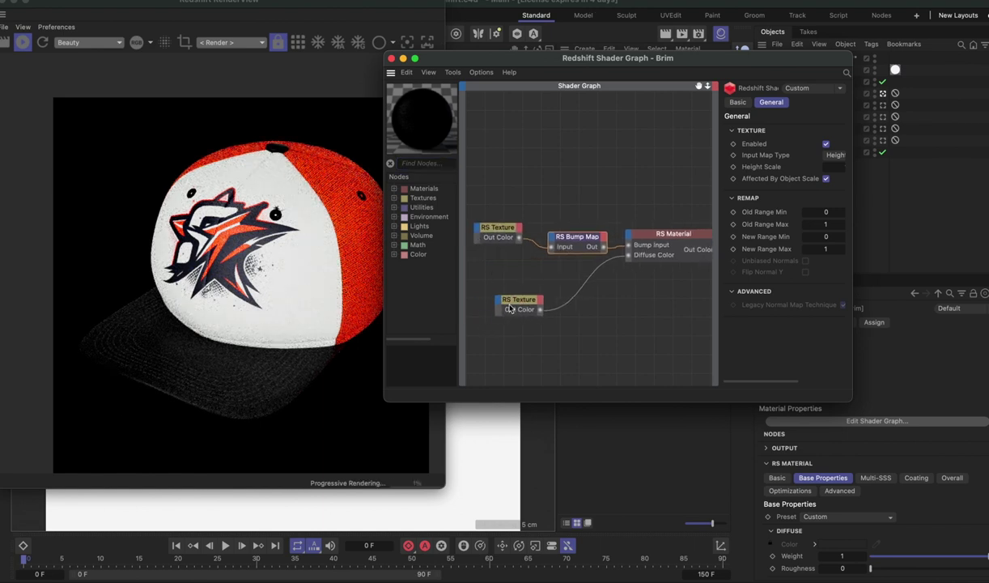
pyautogui.click(518, 304)
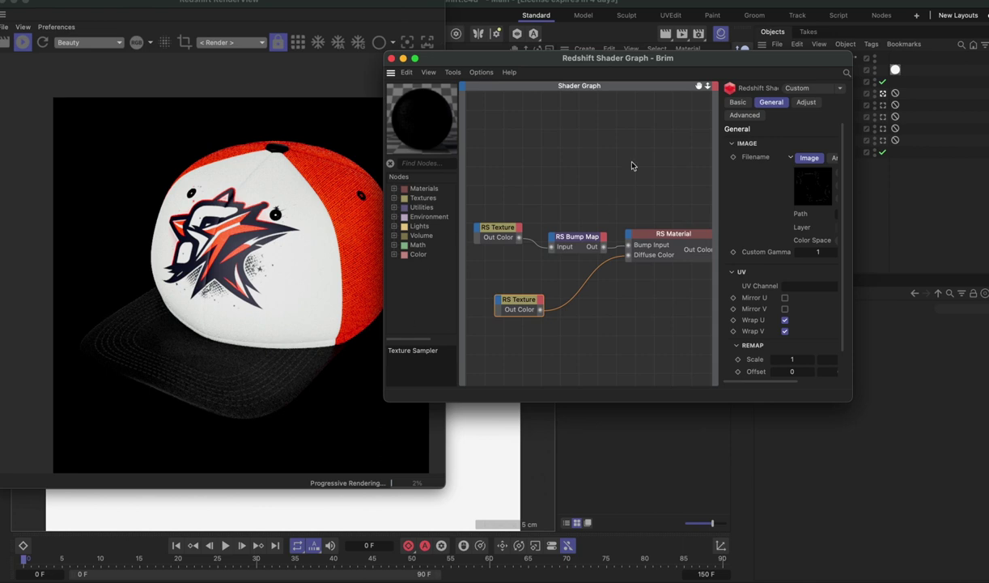
pyautogui.click(805, 103)
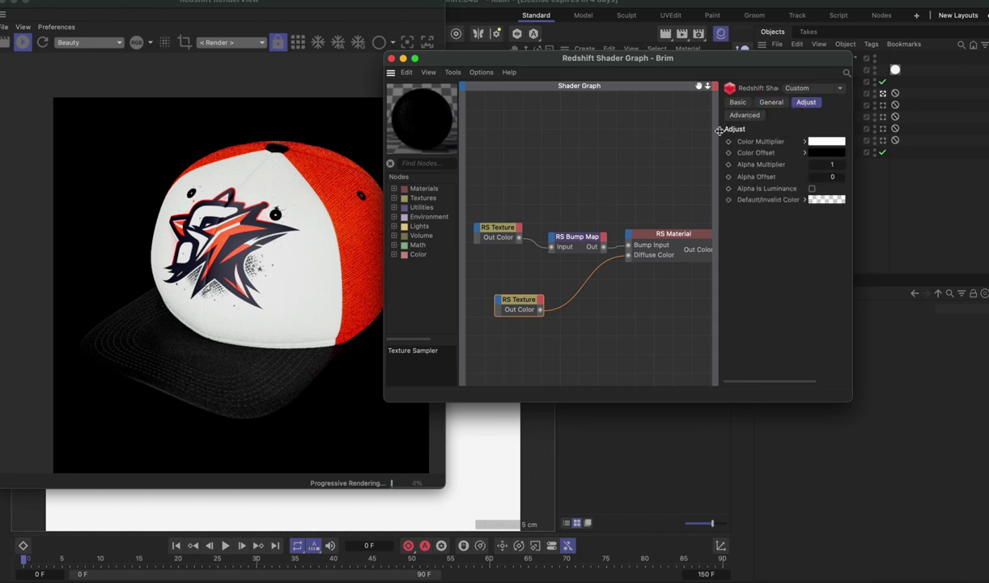
pyautogui.moveTo(719, 130); pyautogui.dragTo(580, 129)
# Set the texture's Color Offset to a deep red, about RGB 178, 24, 0.
pyautogui.click(695, 141)
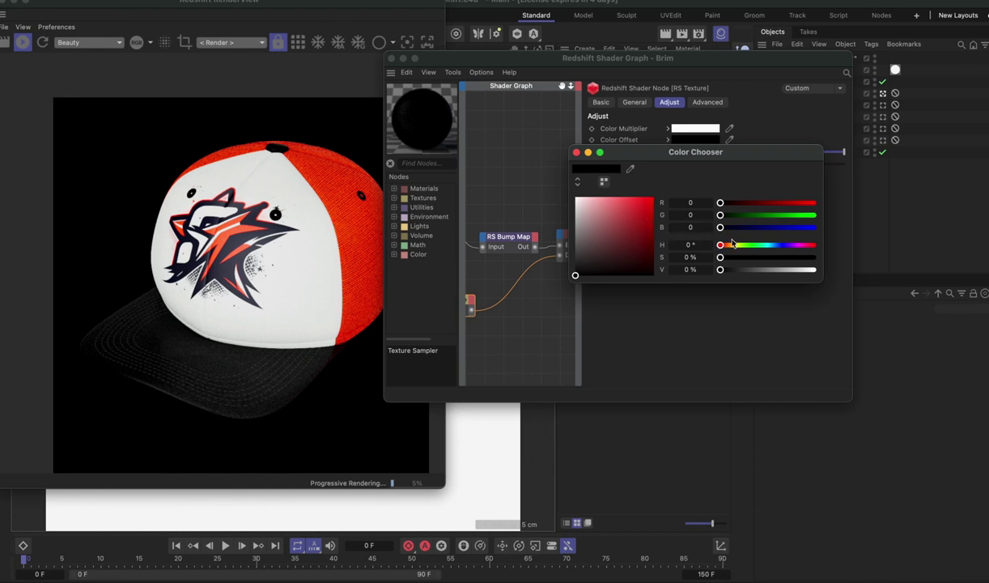
pyautogui.click(727, 245)
pyautogui.click(647, 242)
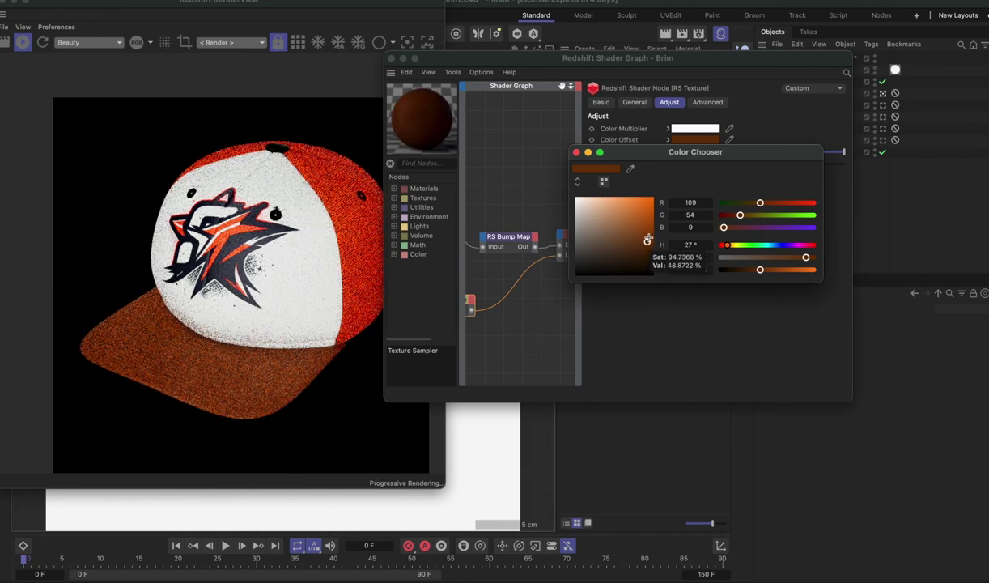
pyautogui.click(654, 220)
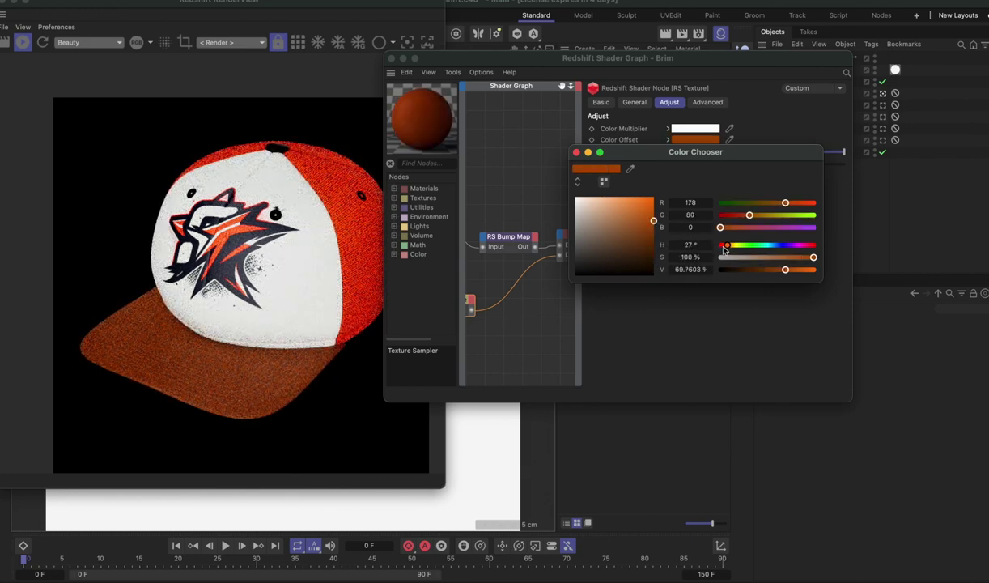
pyautogui.click(723, 245)
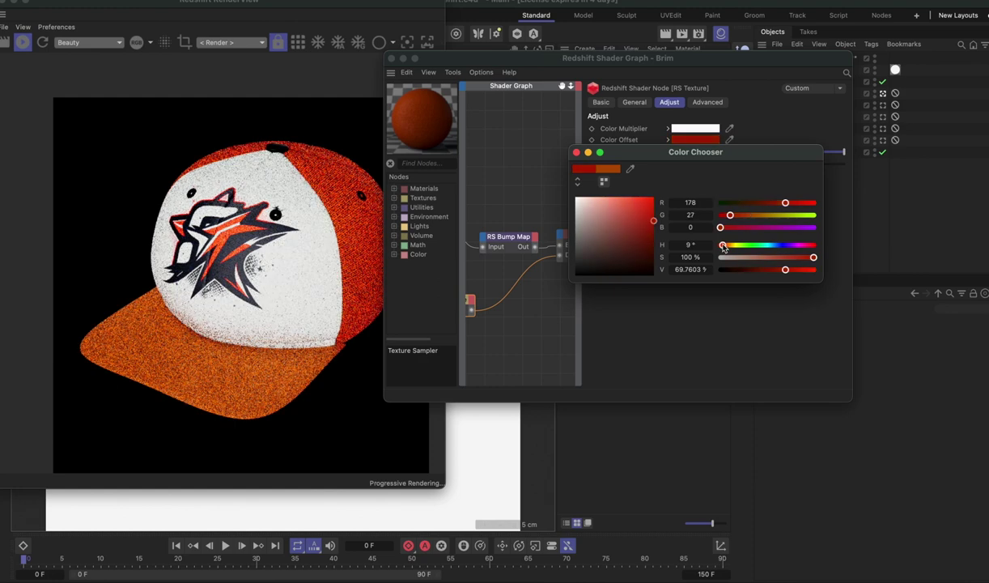
pyautogui.click(722, 246)
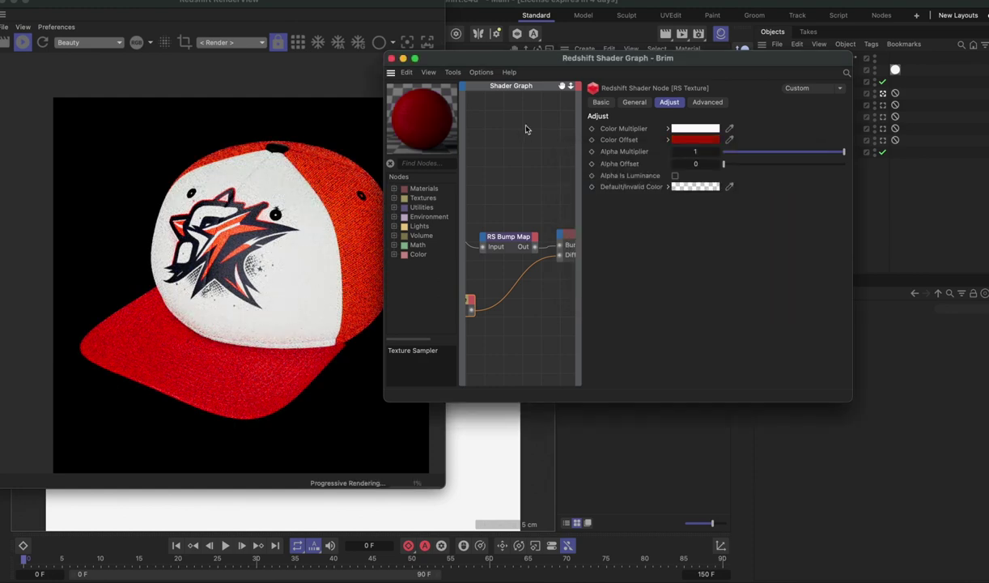
pyautogui.click(391, 59)
pyautogui.click(689, 95)
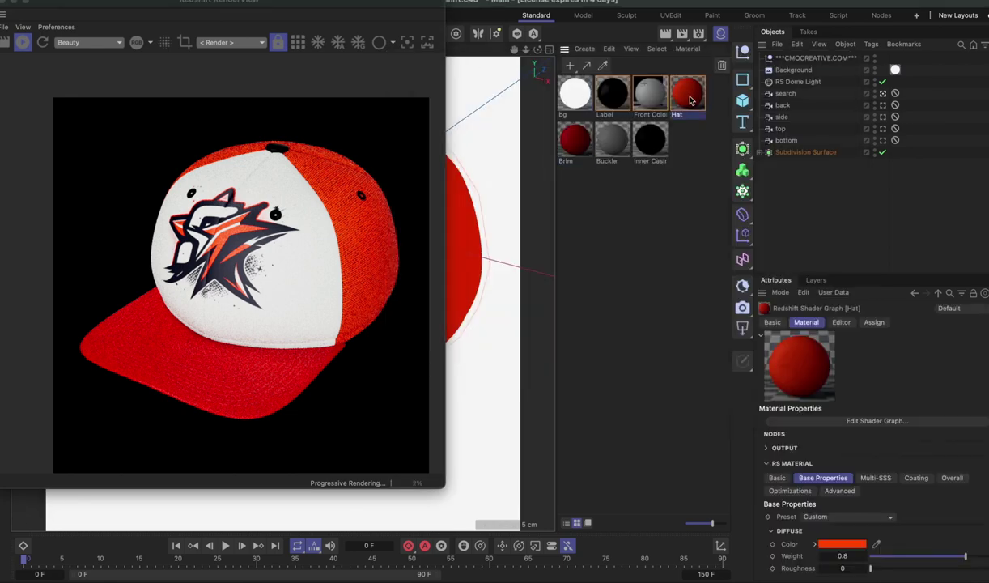
pyautogui.click(842, 544)
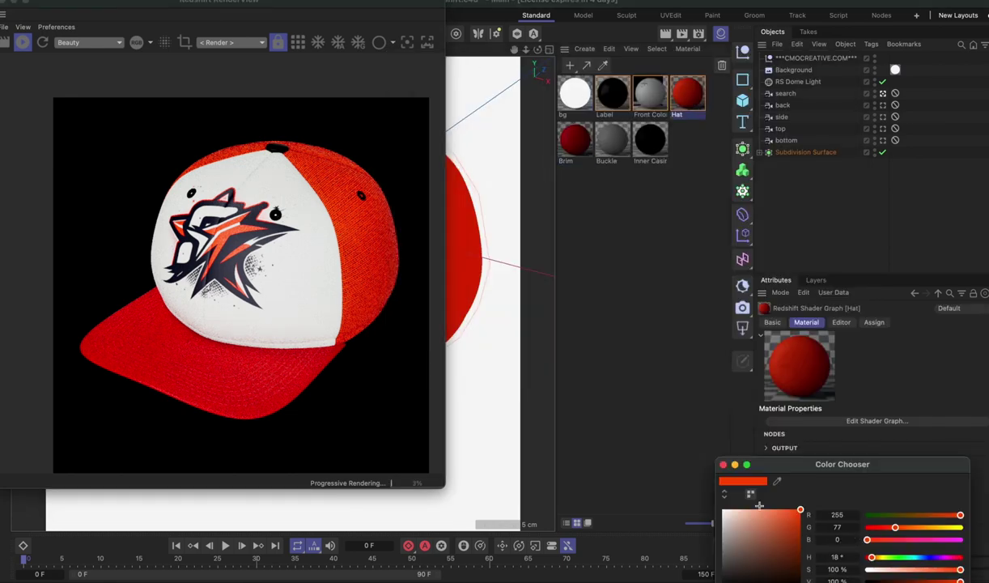
pyautogui.click(725, 494)
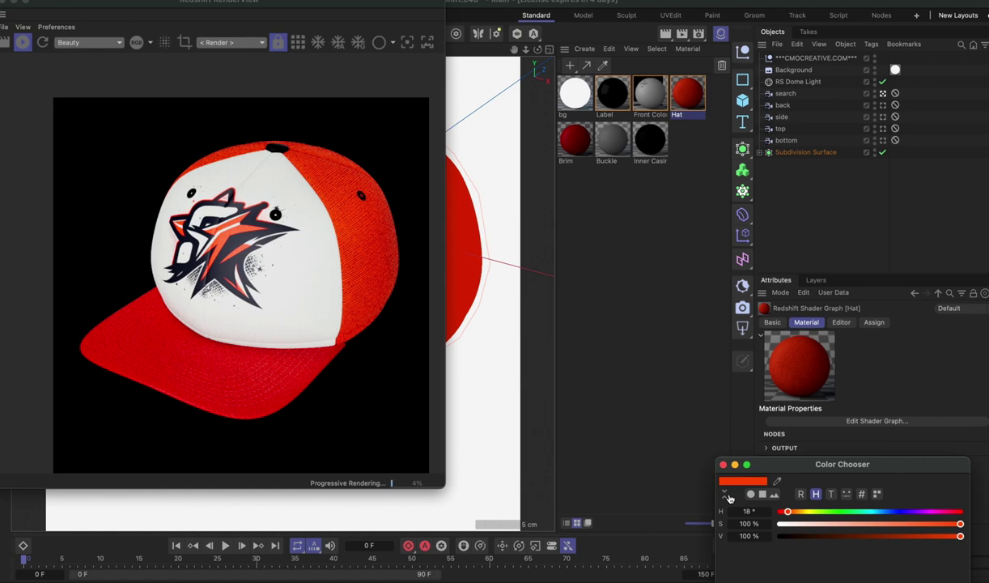
pyautogui.click(726, 496)
pyautogui.click(726, 495)
pyautogui.click(862, 495)
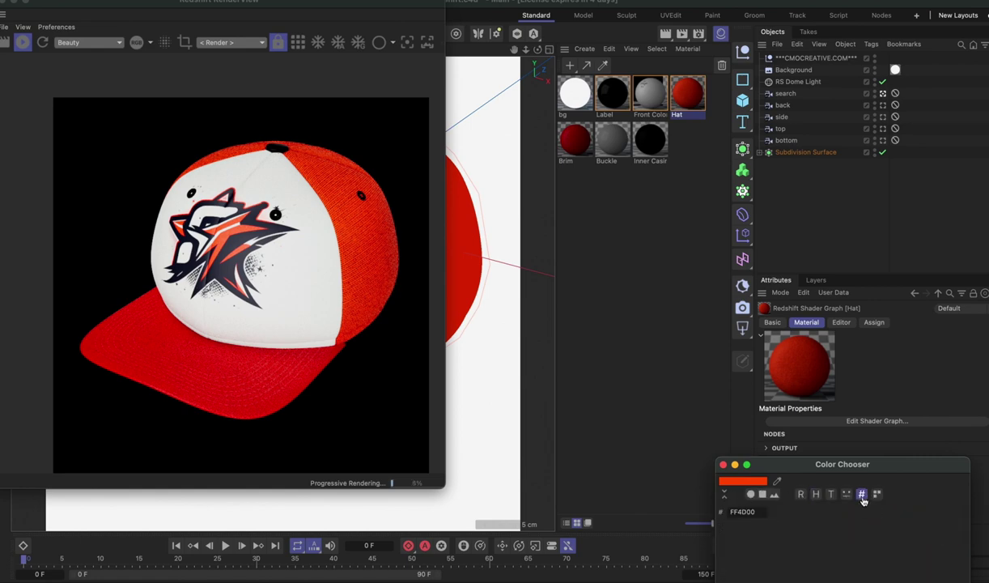
pyautogui.doubleClick(761, 512)
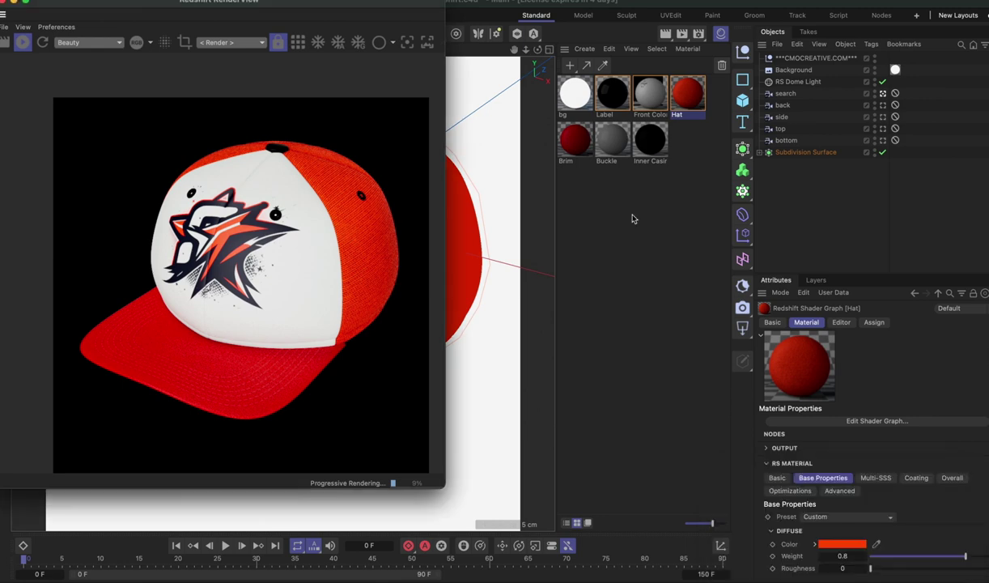
# Change the Brim texture's Color Offset hex value from B21800 to FF4D00.
pyautogui.click(582, 152)
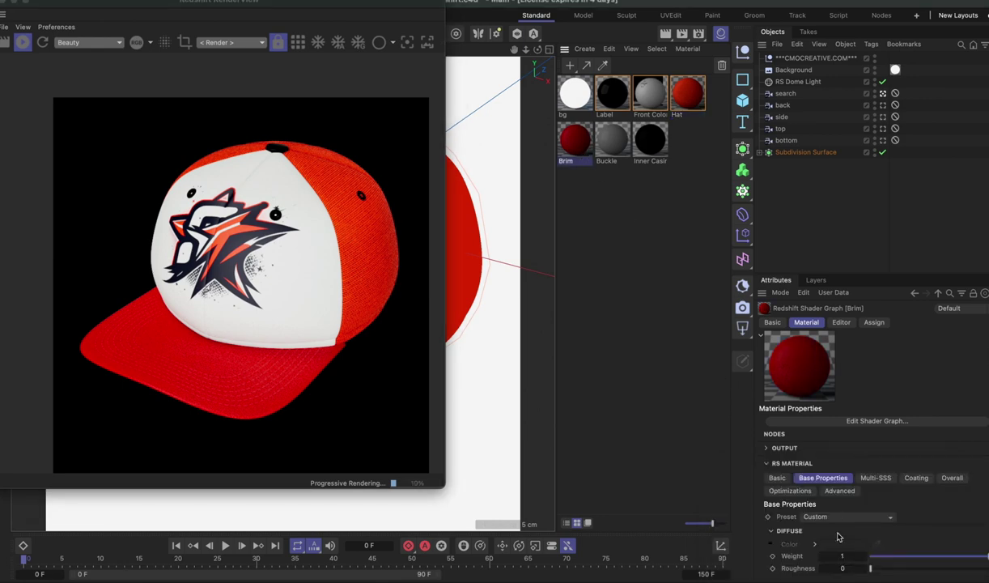
pyautogui.click(850, 423)
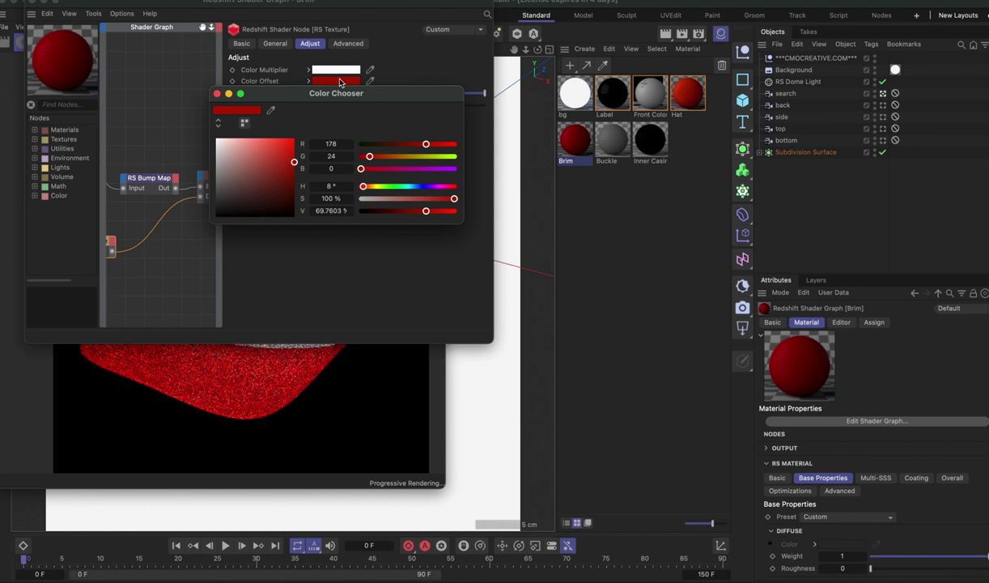
pyautogui.click(219, 124)
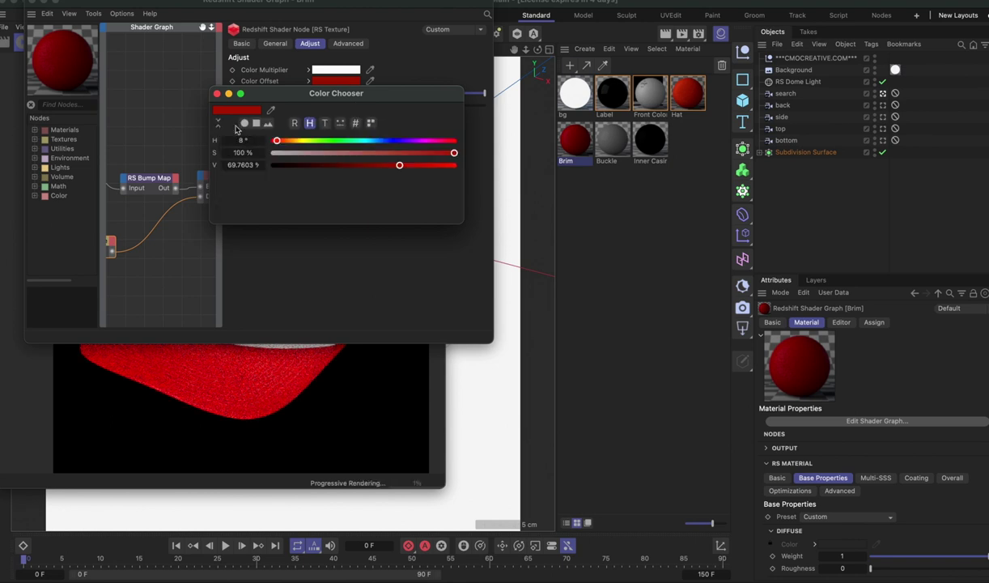
pyautogui.click(354, 122)
pyautogui.doubleClick(251, 141)
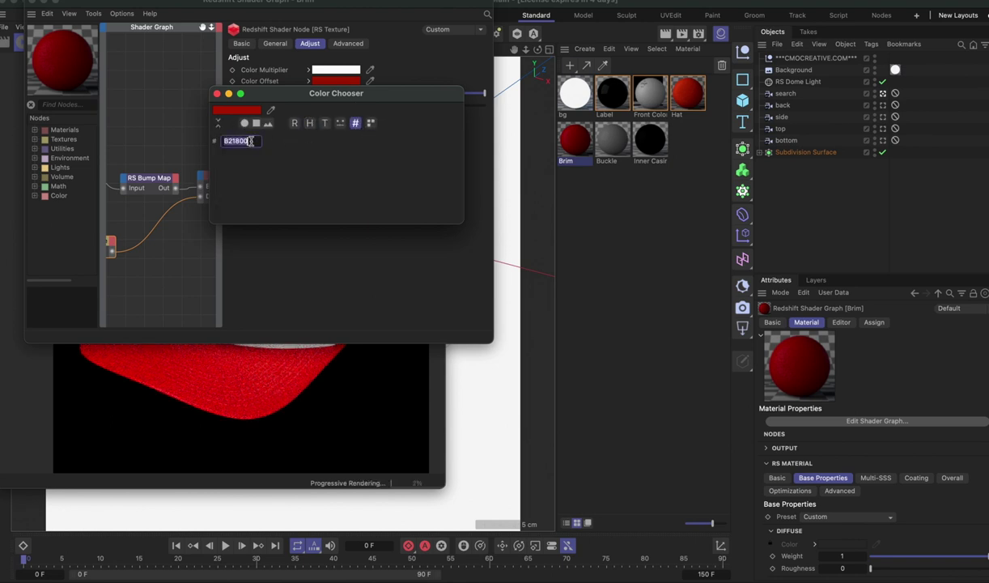
pyautogui.write('FF4D00')
pyautogui.press('Return')
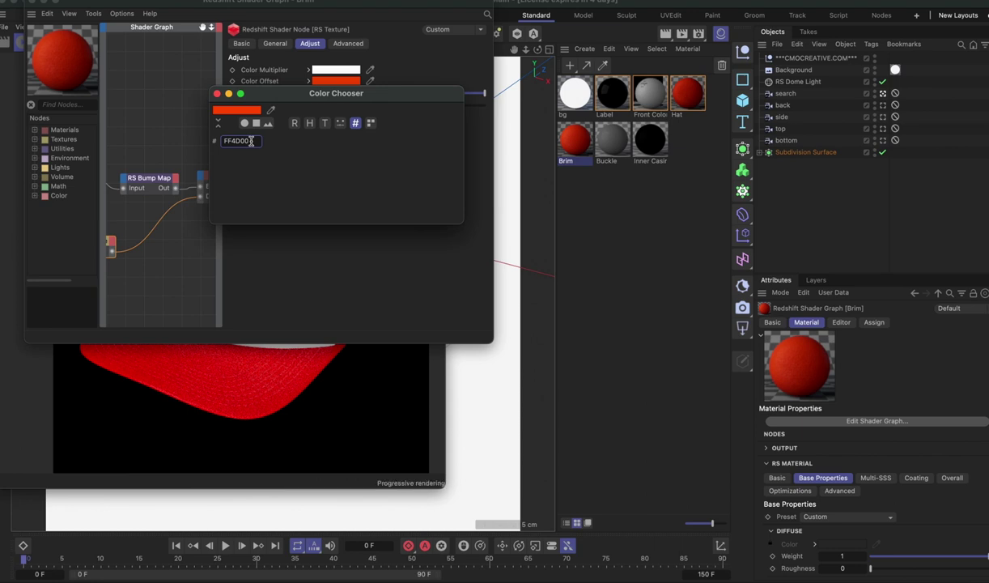
pyautogui.moveTo(287, 84); pyautogui.dragTo(640, 136)
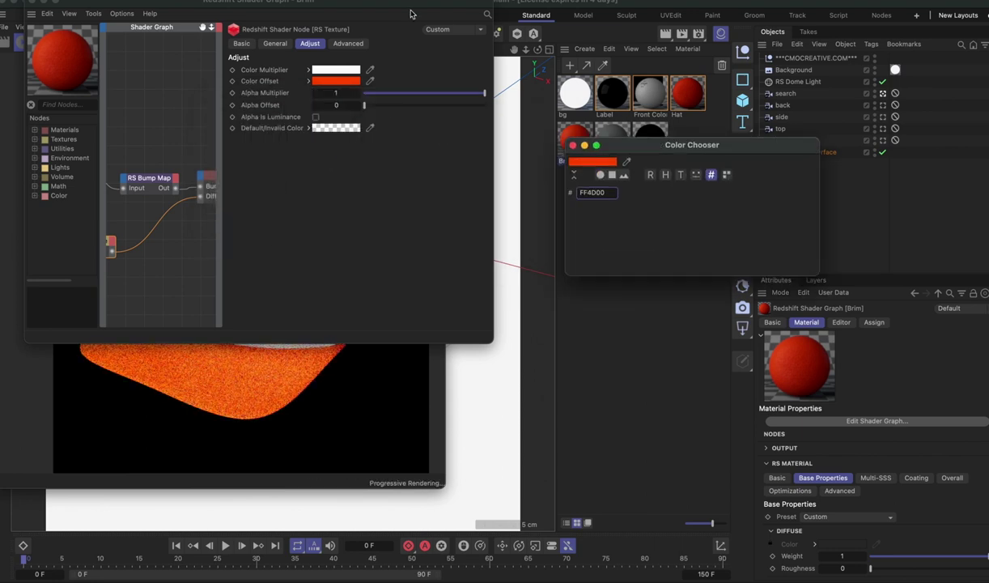
pyautogui.click(572, 146)
pyautogui.moveTo(274, 7); pyautogui.dragTo(637, 256)
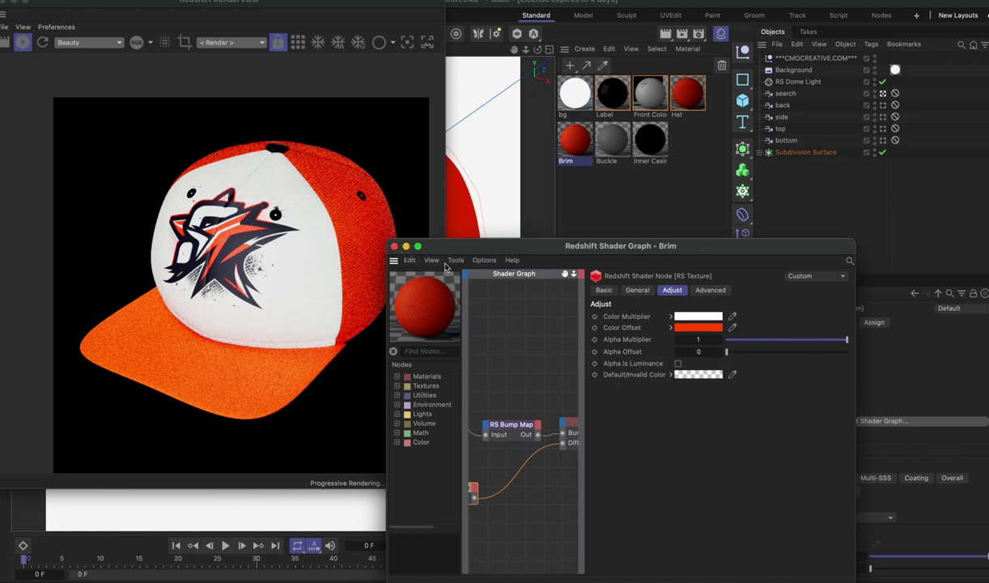
# Lower the offset's value to about 68% (RGB 174, 53, 0) and close the graph.
pyautogui.click(706, 329)
pyautogui.moveTo(657, 386); pyautogui.dragTo(656, 417)
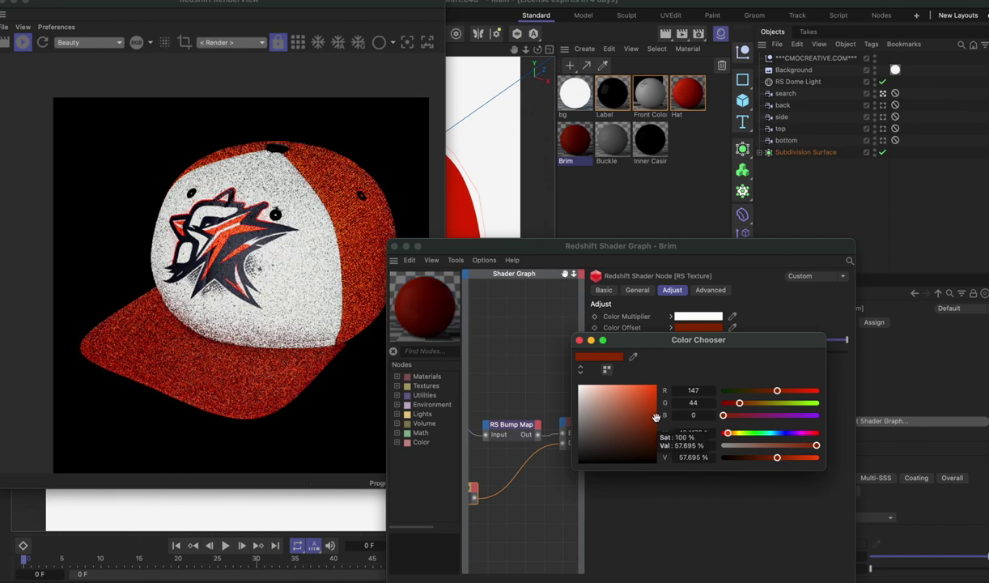
pyautogui.moveTo(657, 417); pyautogui.dragTo(657, 409)
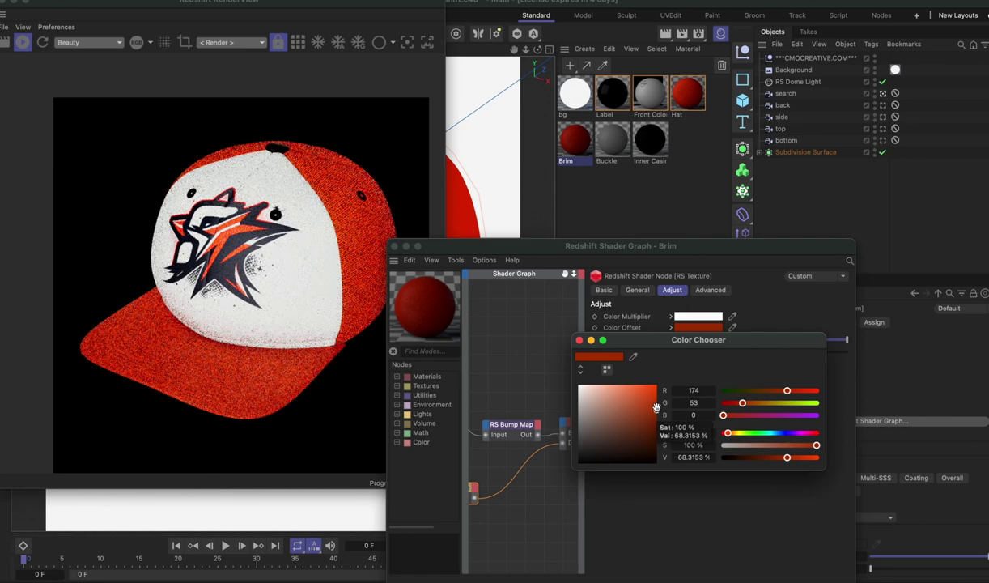
pyautogui.click(580, 341)
pyautogui.click(394, 245)
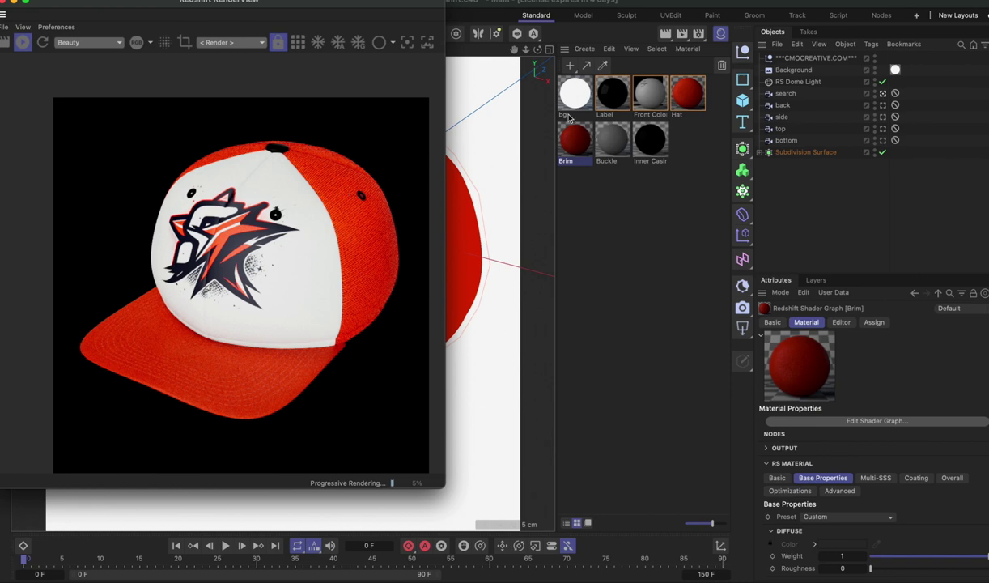
# Give the Label material a dark navy diffuse colour, hue 223° (RGB 0, 17, 59).
pyautogui.click(609, 103)
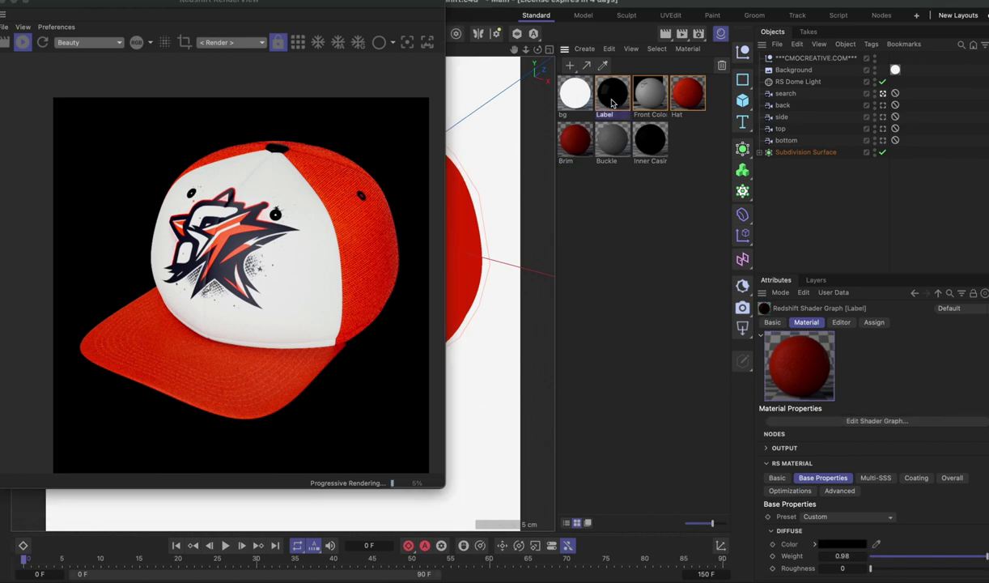
pyautogui.click(846, 544)
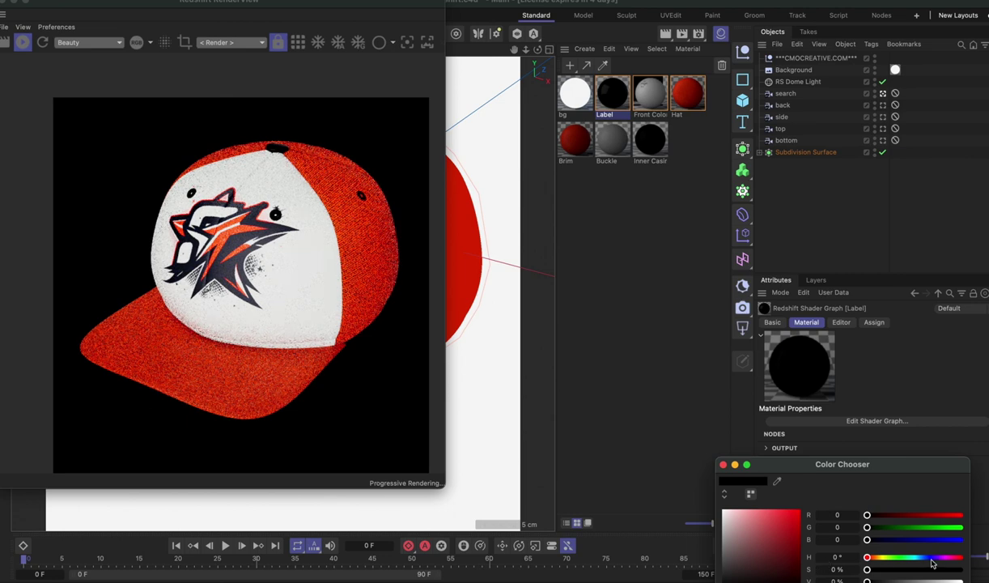
pyautogui.moveTo(919, 560); pyautogui.dragTo(925, 560)
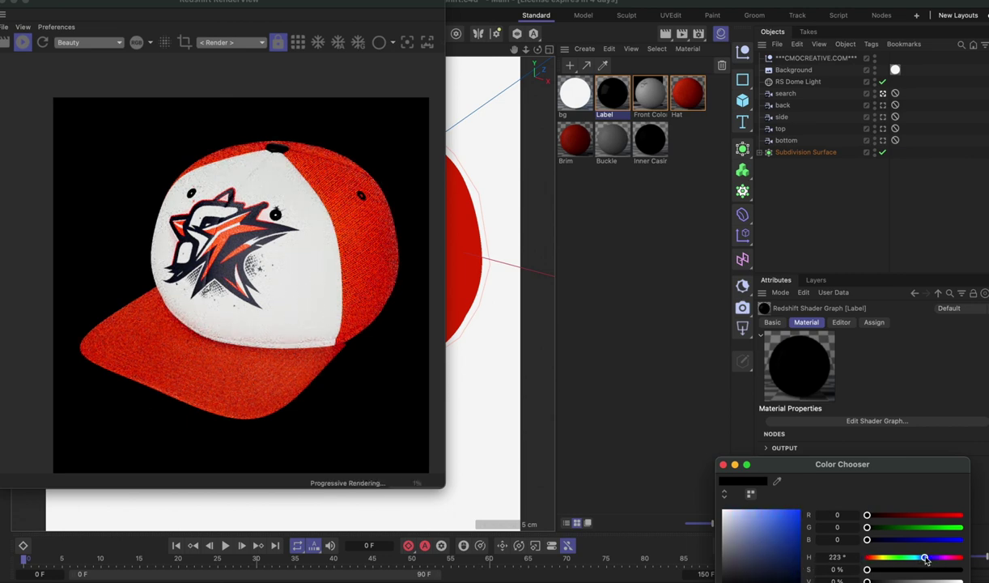
pyautogui.click(800, 569)
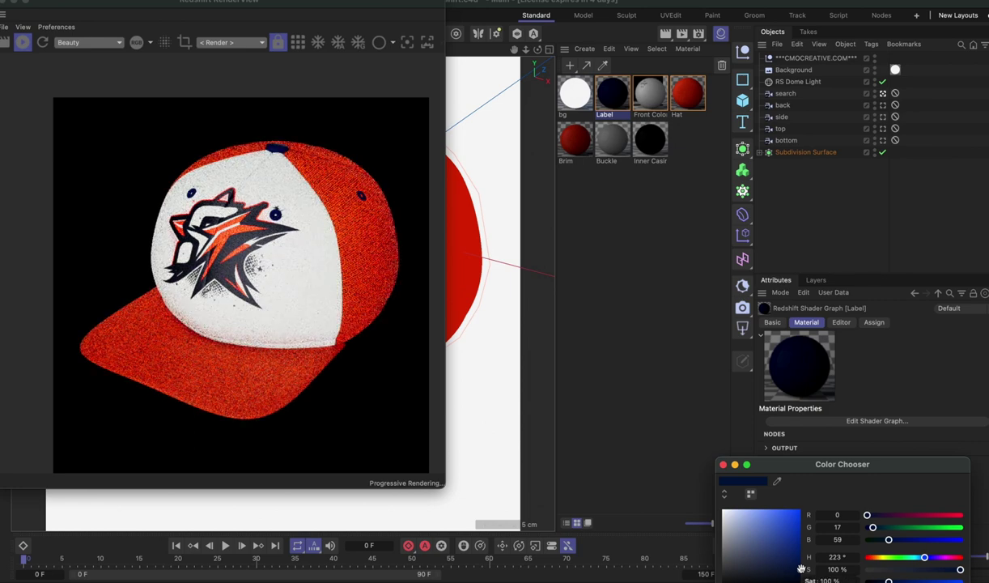
pyautogui.click(688, 445)
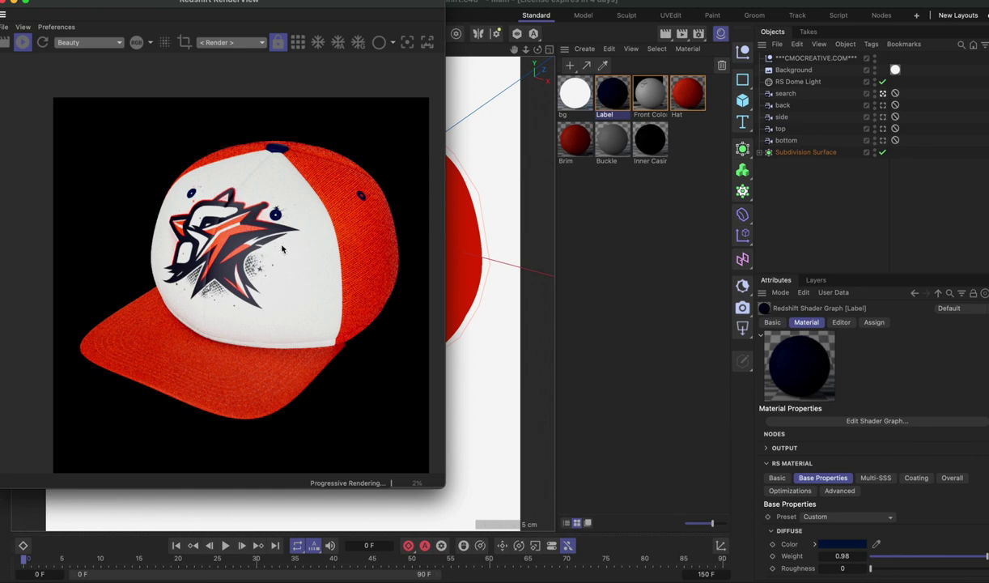
# Open the Front Color material's shader graph and select its RS Texture node.
pyautogui.click(650, 93)
pyautogui.click(878, 421)
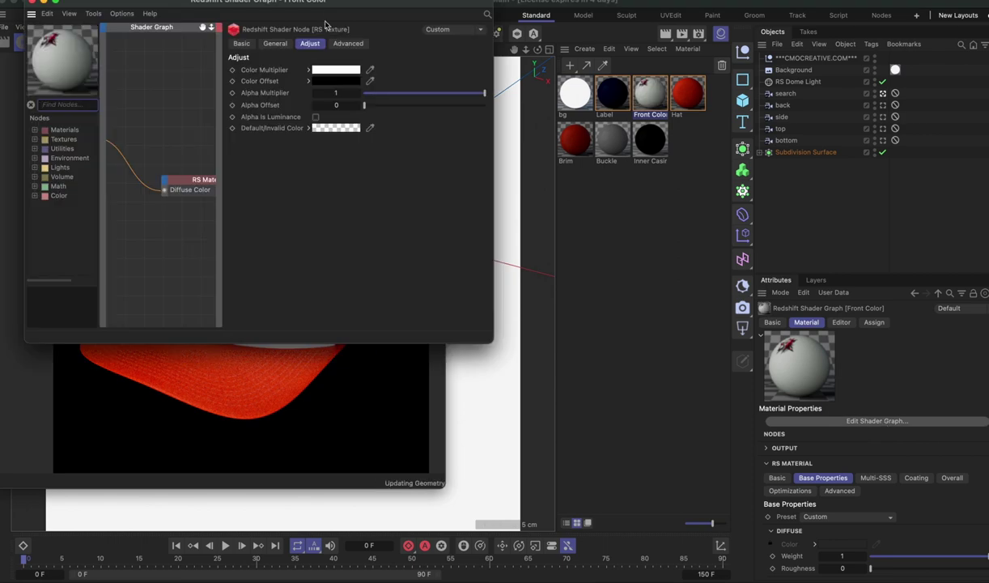
pyautogui.moveTo(327, 22); pyautogui.dragTo(766, 73)
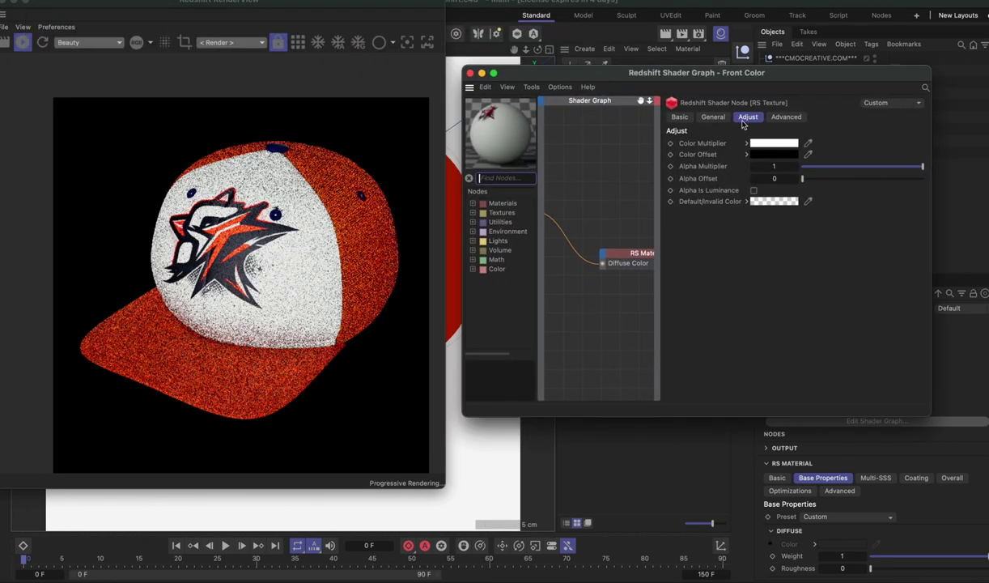
pyautogui.click(660, 168)
pyautogui.click(600, 202)
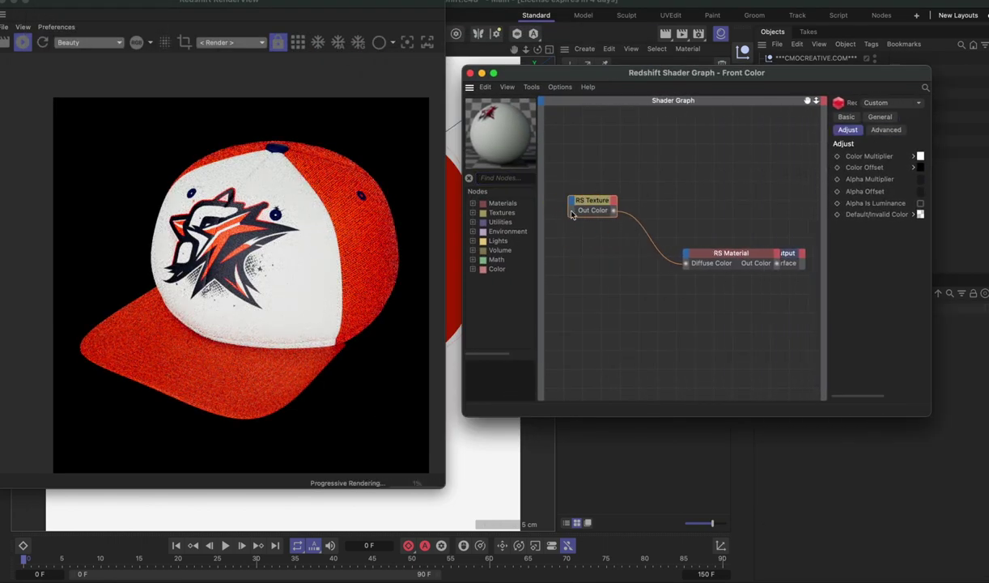
# Insert an RS Color Correct node between the RS Texture and the material's Diffuse Color.
pyautogui.click(507, 178)
pyautogui.write('color')
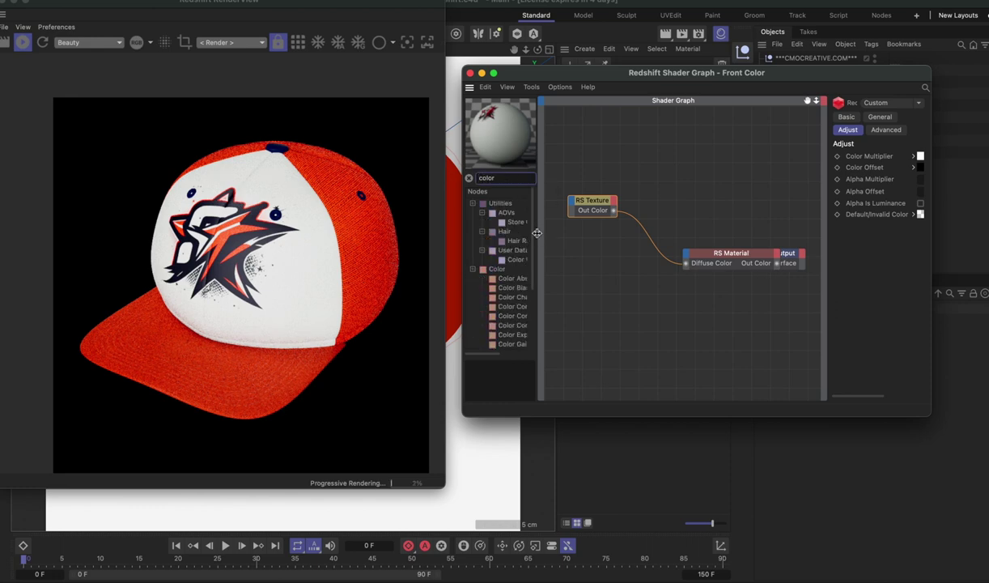
pyautogui.moveTo(538, 226); pyautogui.dragTo(564, 226)
pyautogui.moveTo(510, 325); pyautogui.dragTo(615, 294)
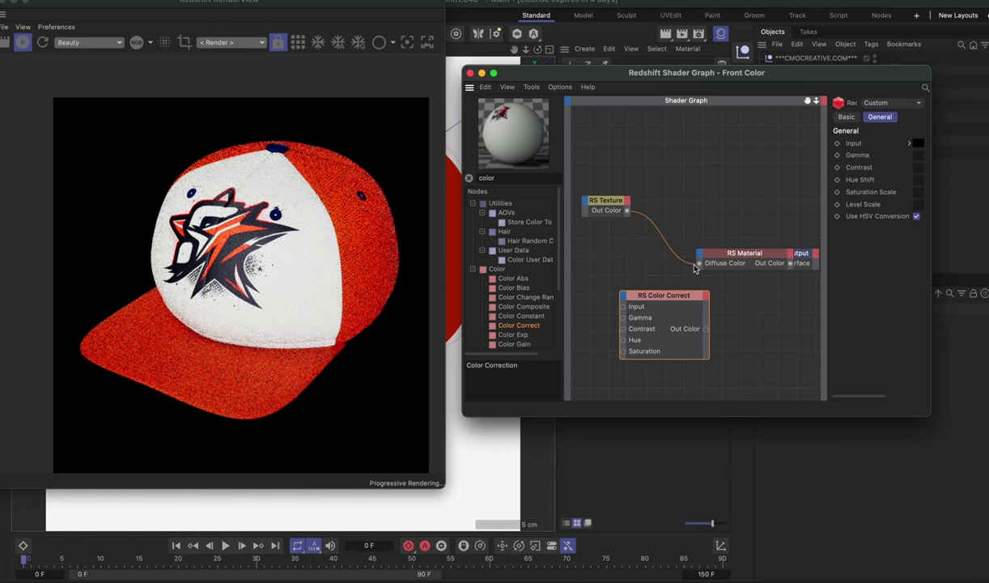
pyautogui.moveTo(662, 259); pyautogui.dragTo(635, 301)
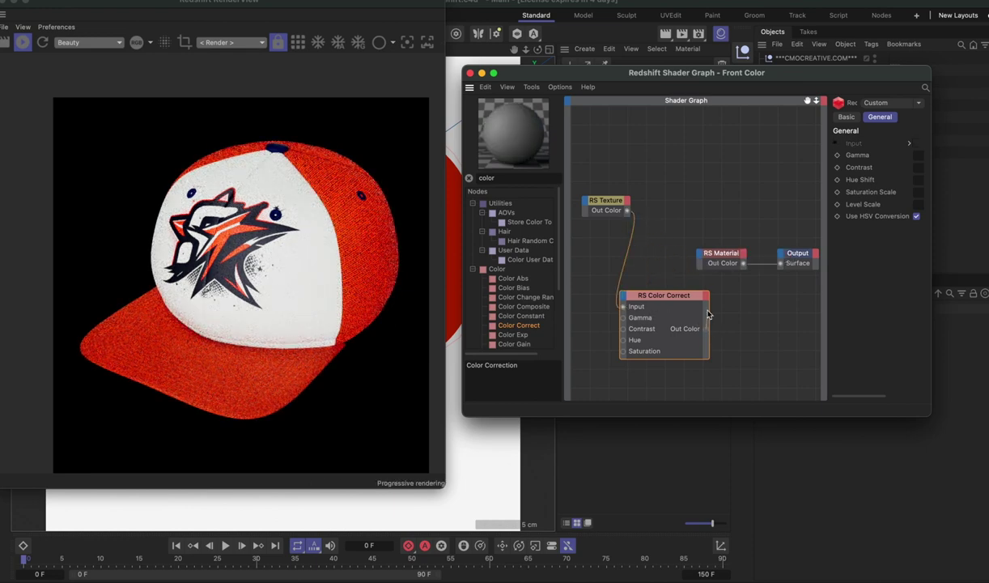
pyautogui.moveTo(707, 328); pyautogui.dragTo(701, 259)
pyautogui.moveTo(872, 281)
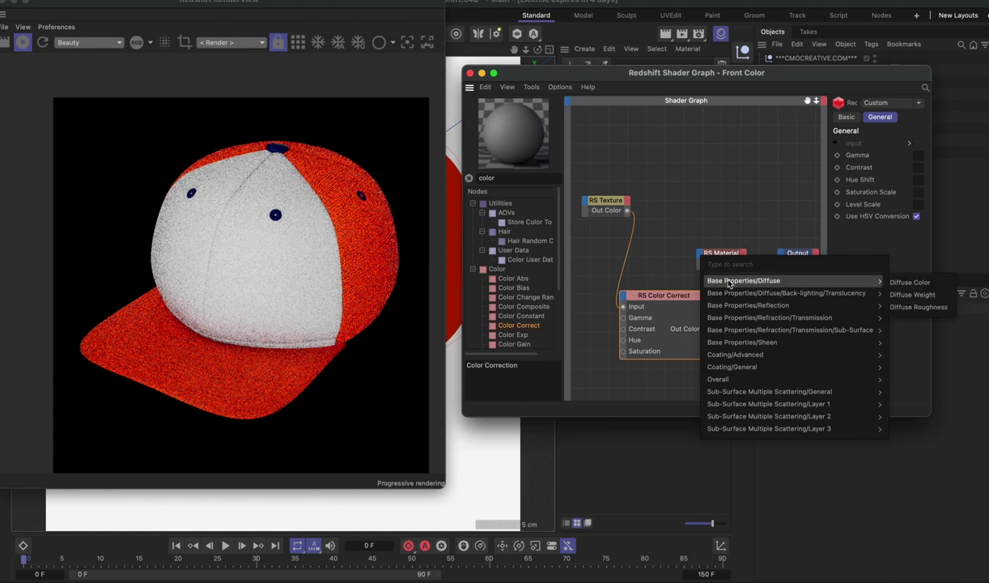
pyautogui.click(910, 281)
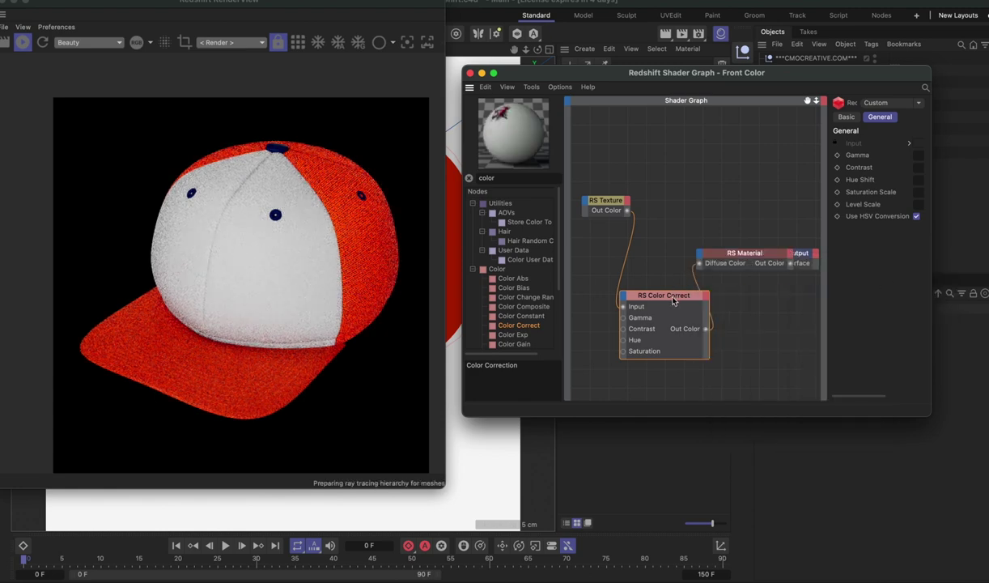
# Tidy the nodes and set the Color Correct Level Scale to 0.58.
pyautogui.moveTo(667, 293); pyautogui.dragTo(645, 289)
pyautogui.moveTo(605, 200); pyautogui.dragTo(574, 203)
pyautogui.moveTo(645, 293); pyautogui.dragTo(631, 214)
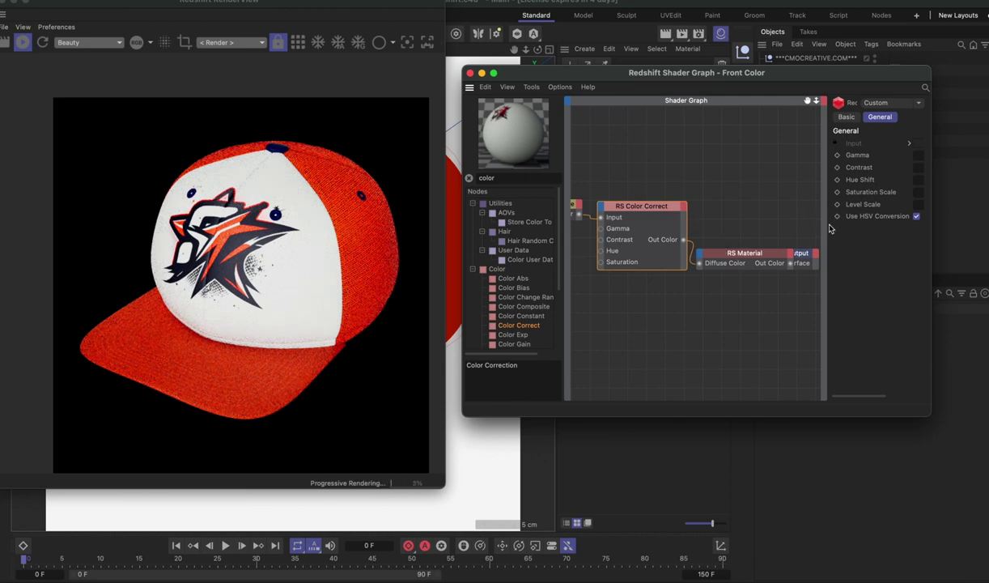
pyautogui.moveTo(828, 226); pyautogui.dragTo(706, 222)
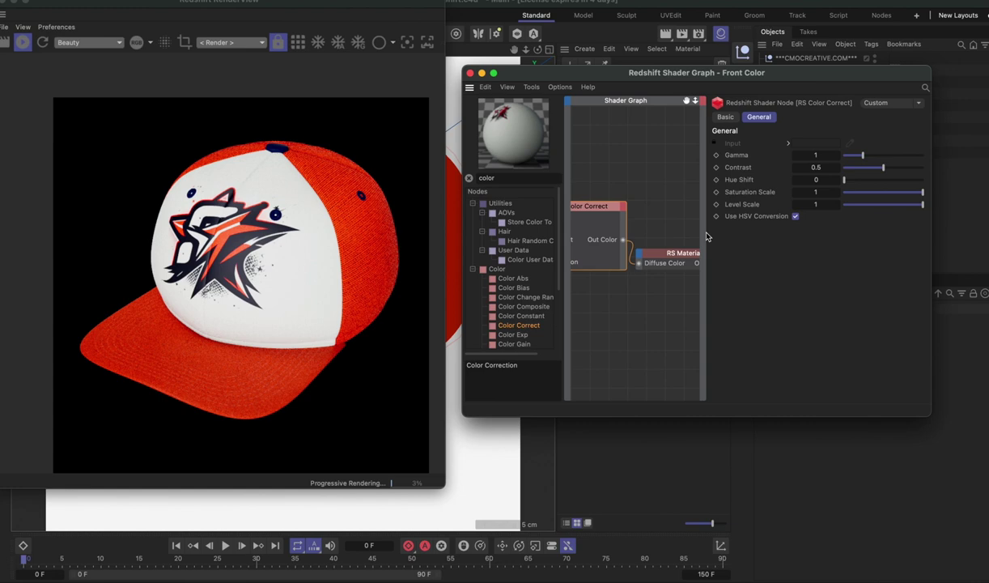
pyautogui.moveTo(913, 206); pyautogui.dragTo(871, 206)
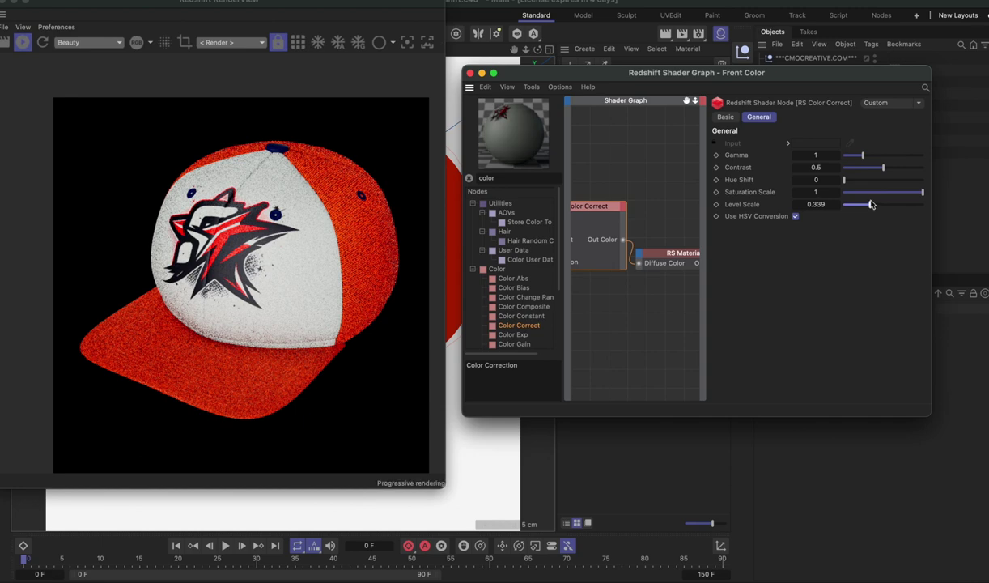
pyautogui.moveTo(871, 205); pyautogui.dragTo(887, 207)
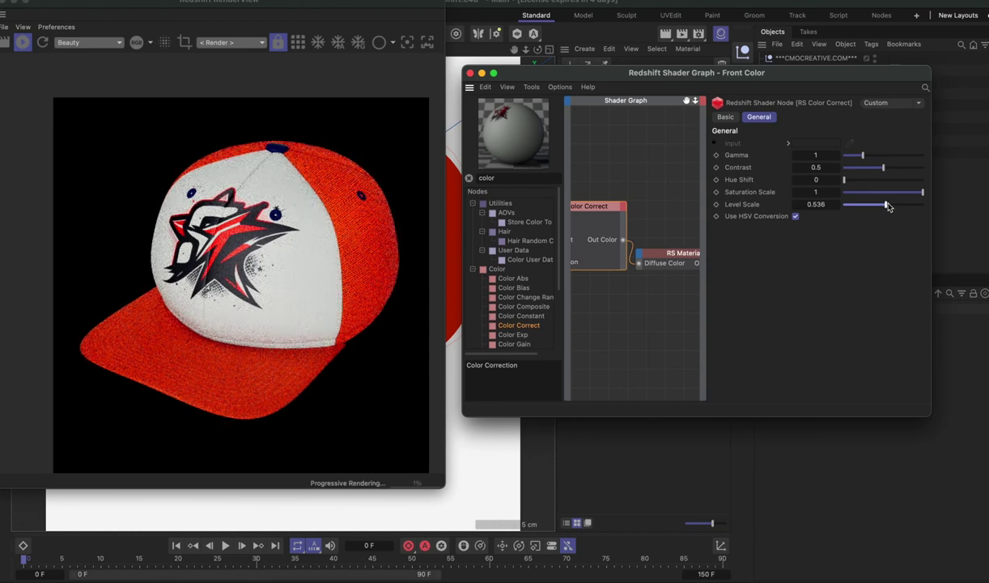
pyautogui.click(891, 208)
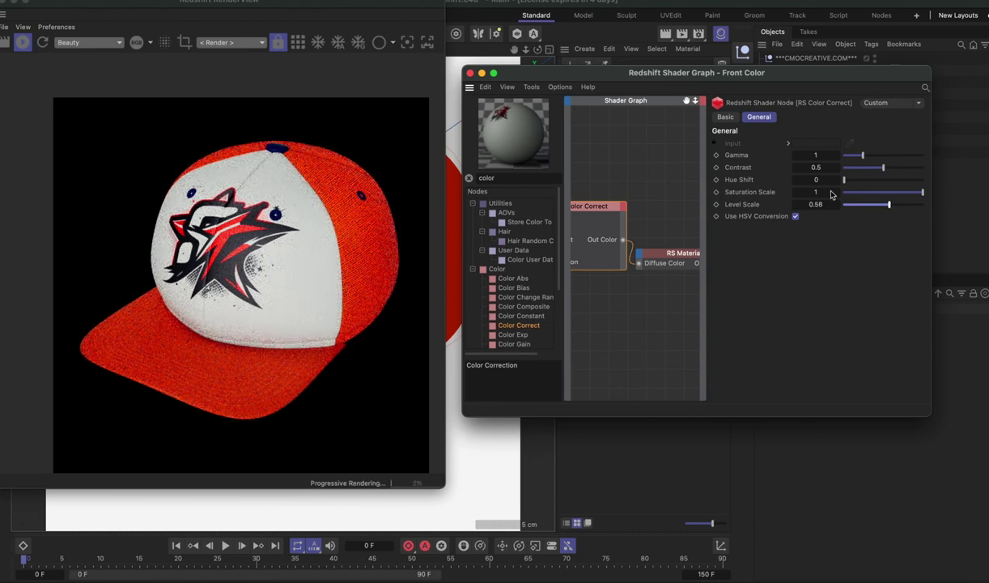
# Close the Front Color material's Redshift Shader Graph window.
pyautogui.click(471, 74)
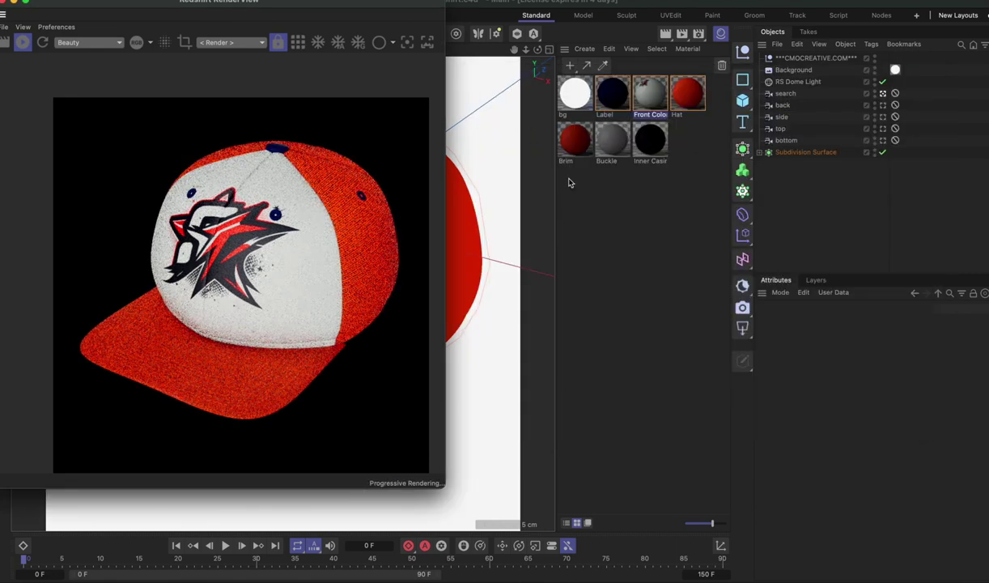